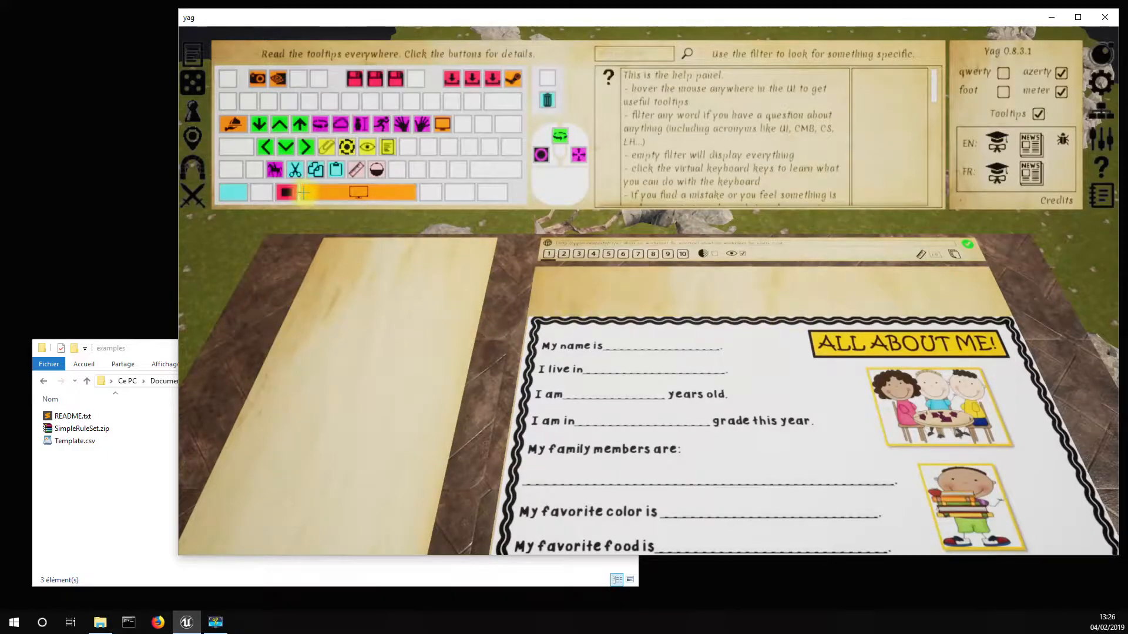
Step: Examine the tabletop board with the All About Me worksheet and its header controls from several viewpoints
left_click(285, 192)
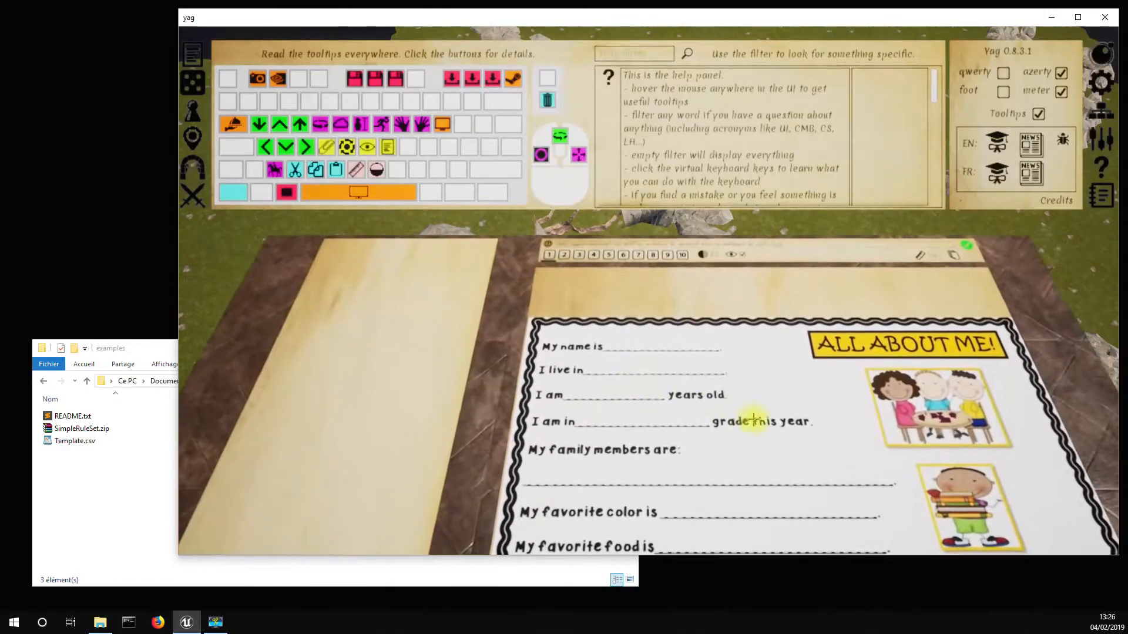
double_click(798, 428)
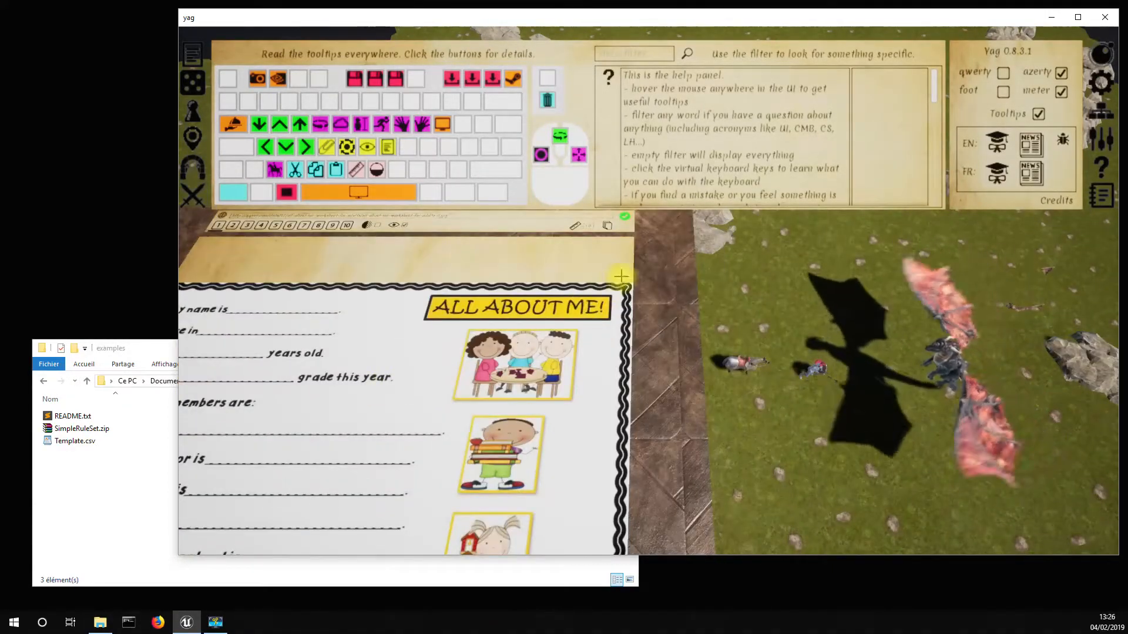
left_click_drag(621, 276, 810, 270)
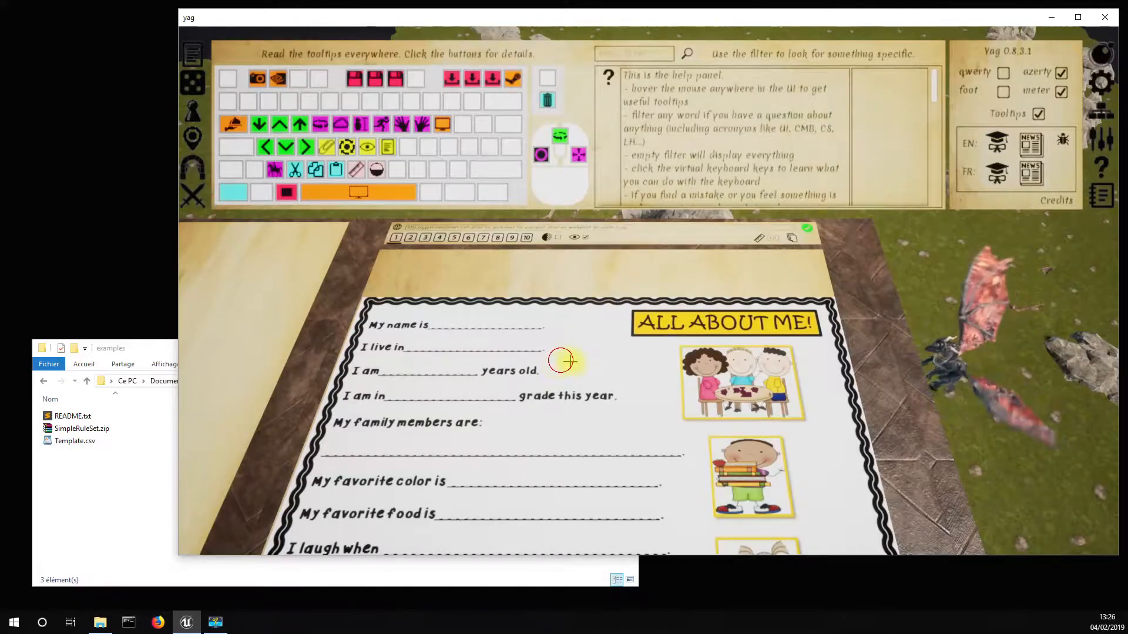
left_click_drag(555, 366, 732, 370)
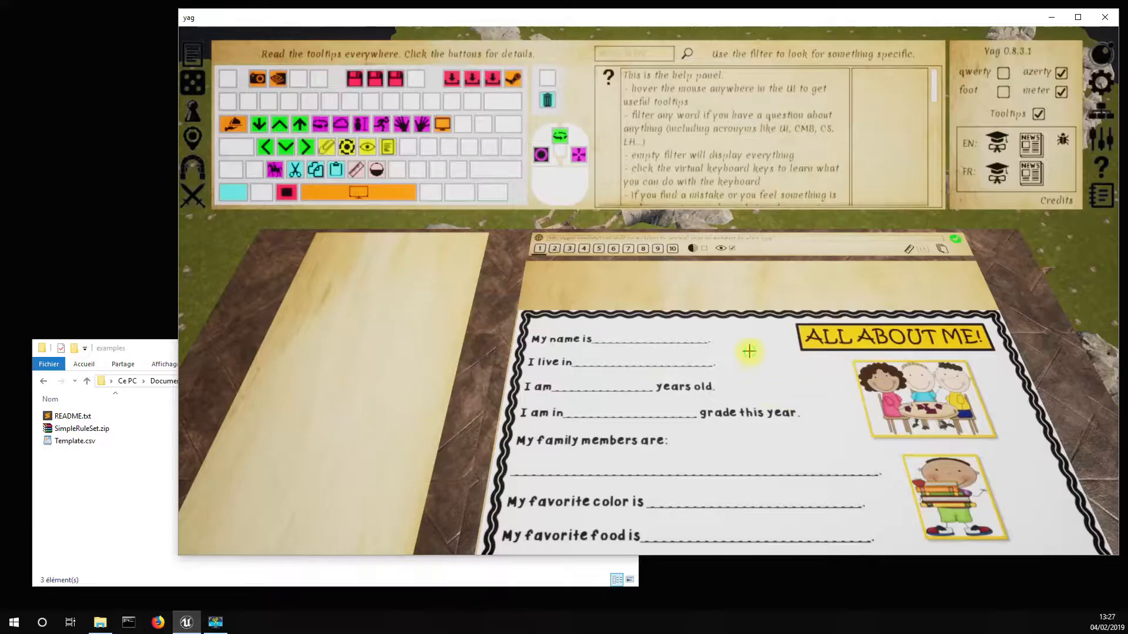
key("z")
key("a")
key("d")
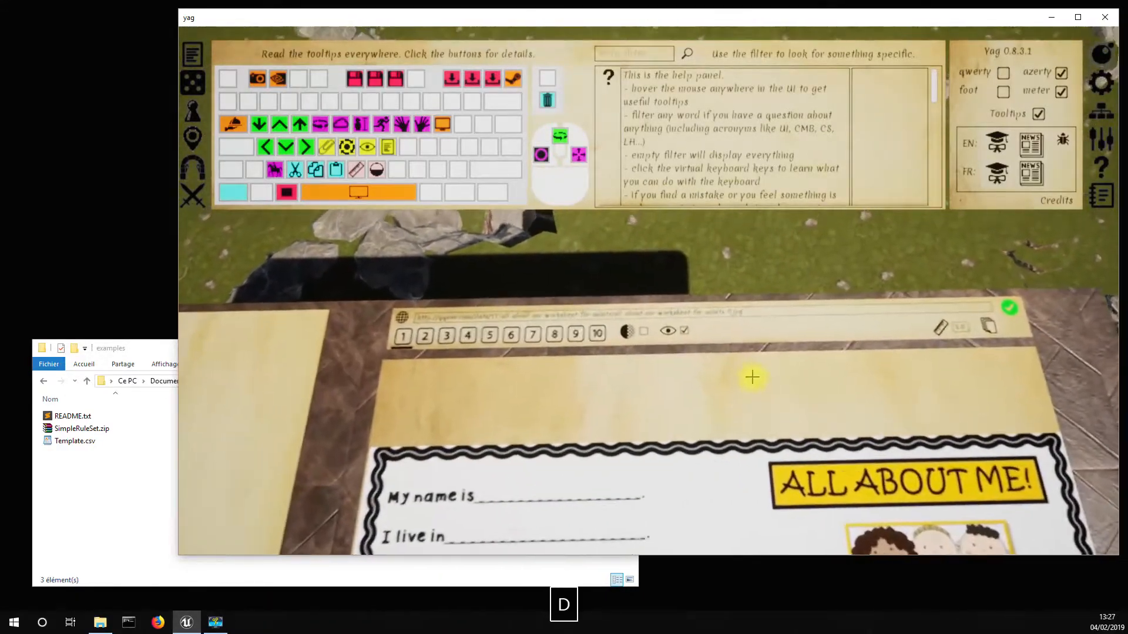
key("z")
key("s")
key("a")
key("s")
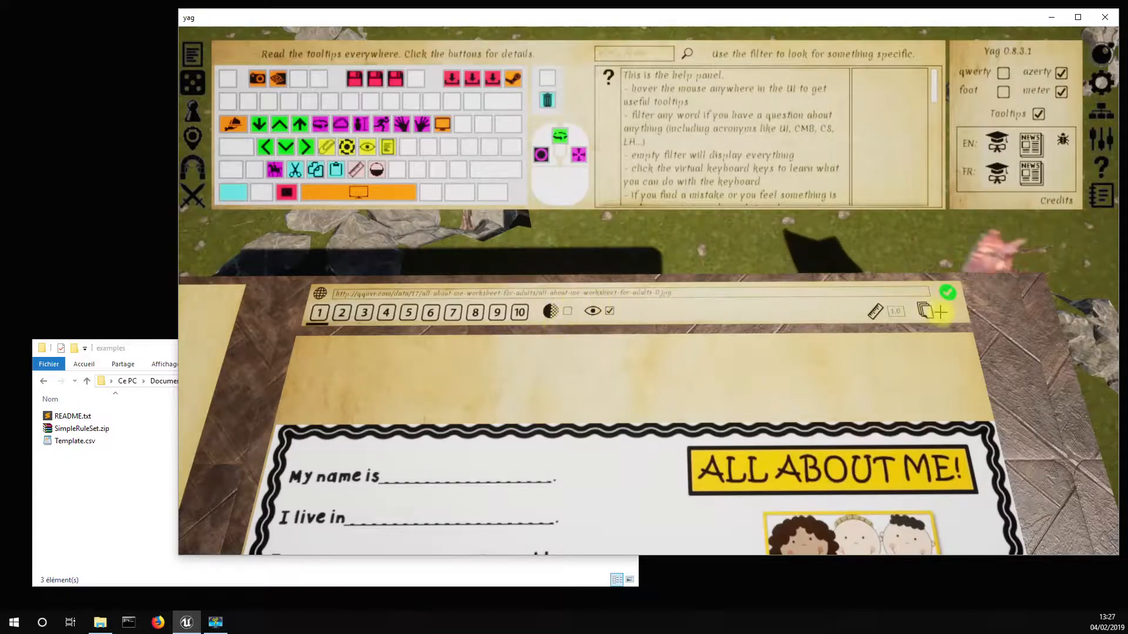
key("s")
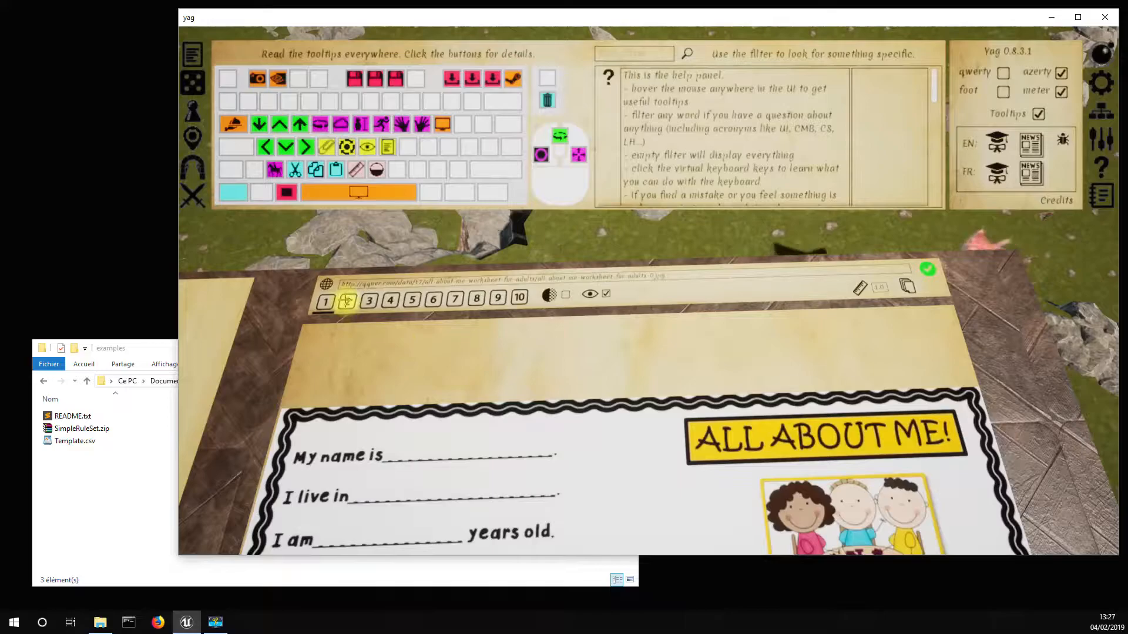
Step: Browse the board's pages 2 through 7 to view the image on each one
left_click(347, 300)
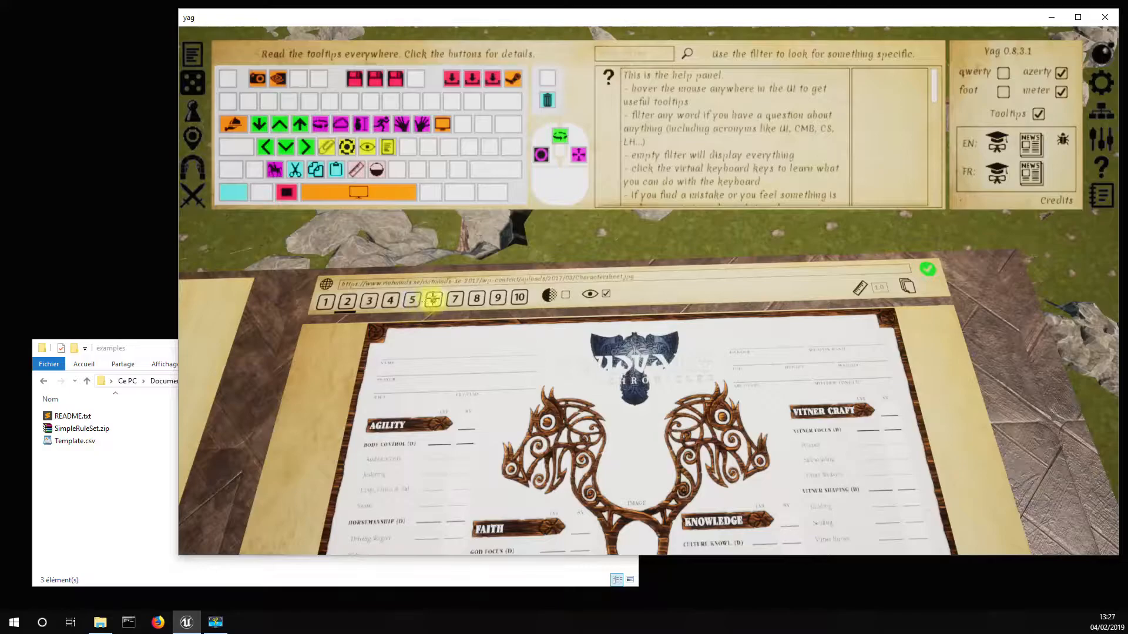
left_click(434, 299)
left_click(369, 300)
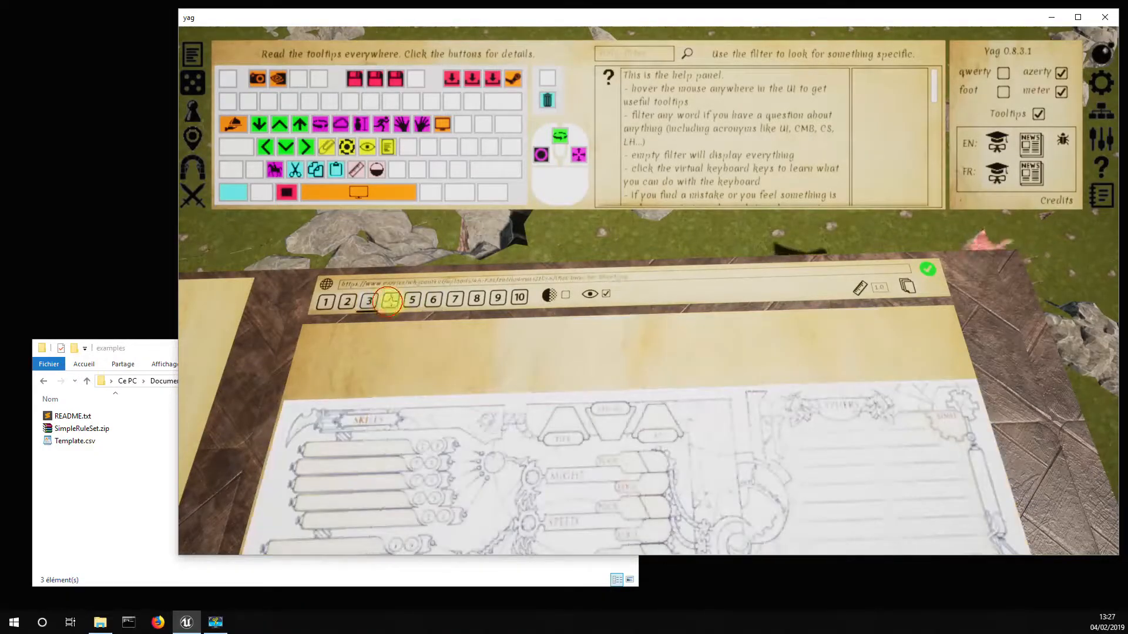
left_click(389, 302)
left_click(412, 299)
left_click(433, 299)
left_click(454, 300)
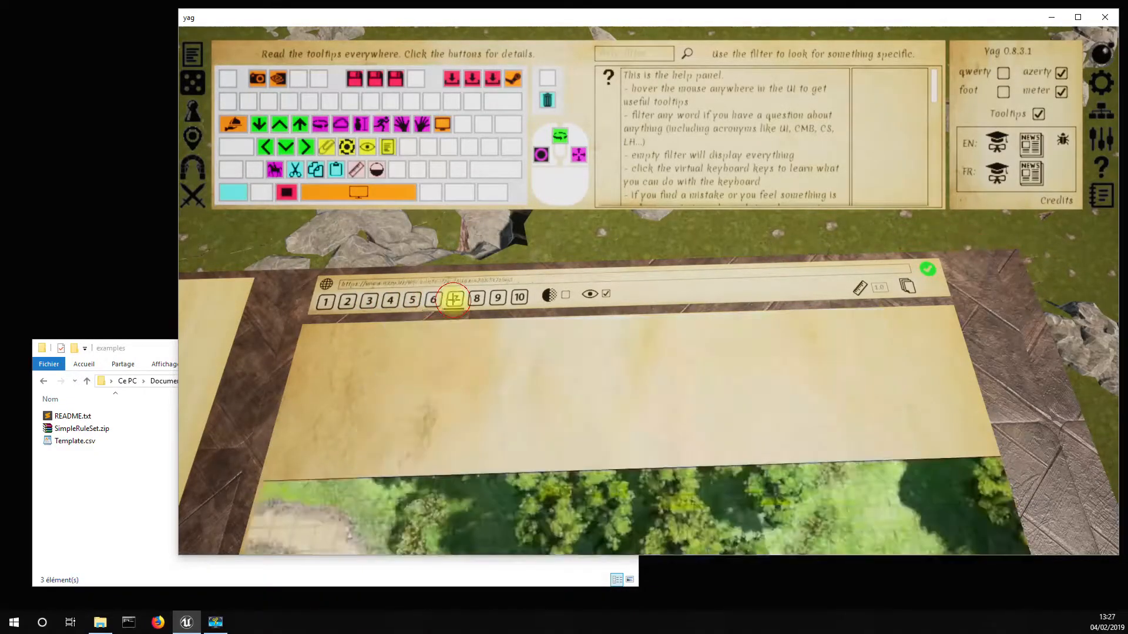
Step: View pages 8, 9 and 10 of the board, looking closely at each image
left_click_drag(562, 374, 563, 364)
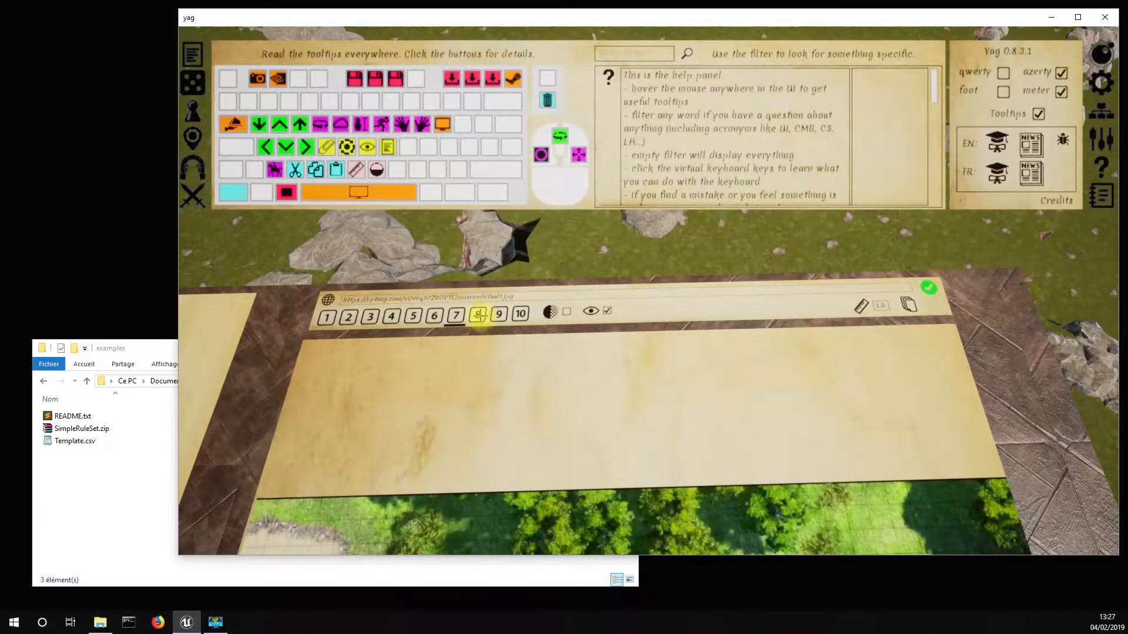
left_click(478, 315)
scroll(583, 446, "up", 3)
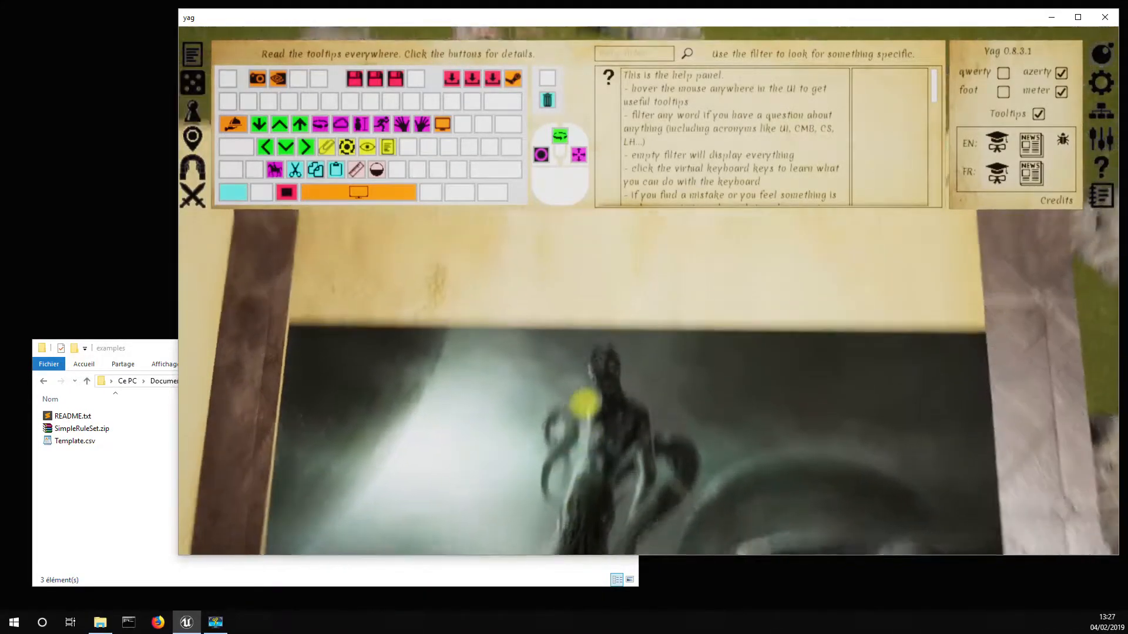
scroll(584, 403, "down", 3)
left_click(501, 281)
scroll(563, 436, "up", 3)
scroll(646, 382, "down", 3)
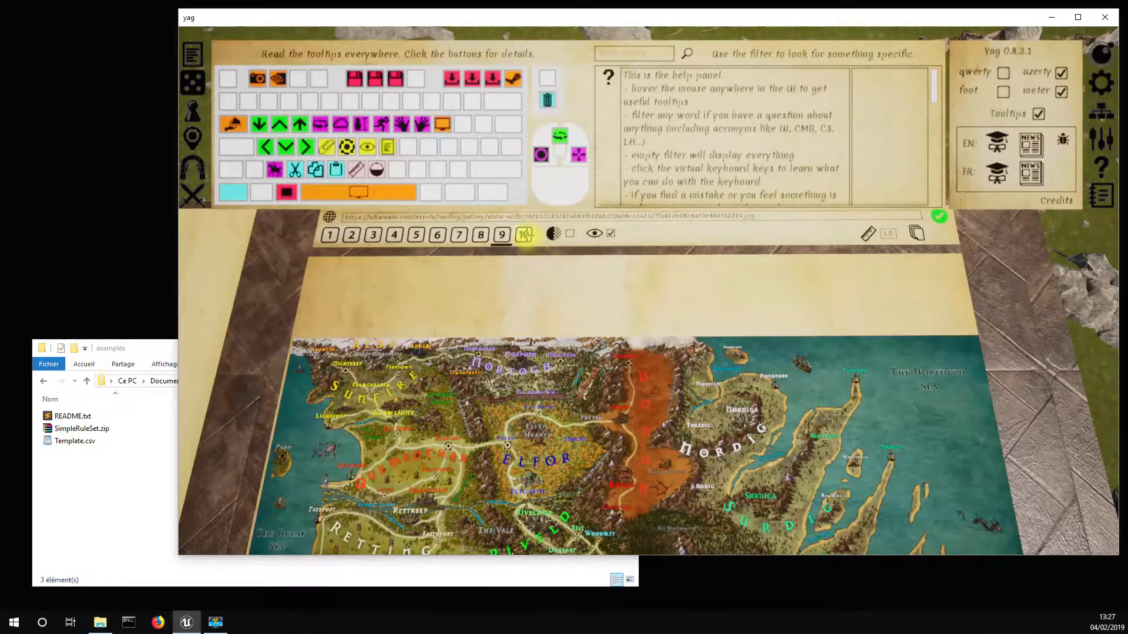
left_click(524, 234)
scroll(616, 360, "up", 3)
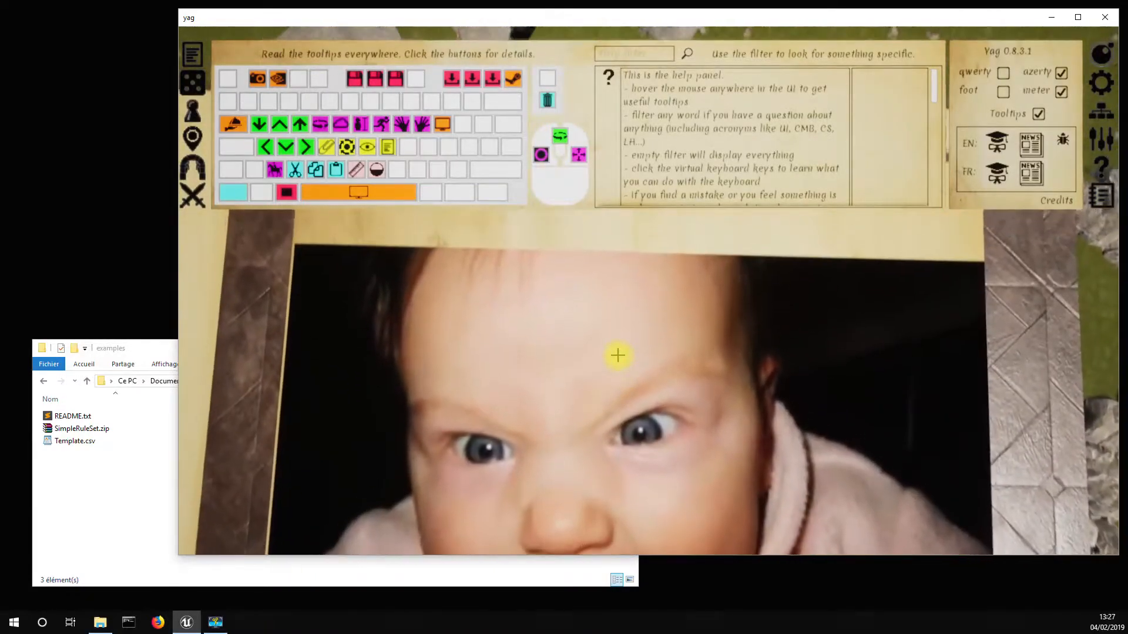
Step: Switch the board back to page 1 and examine its All About Me worksheet up close
key("s")
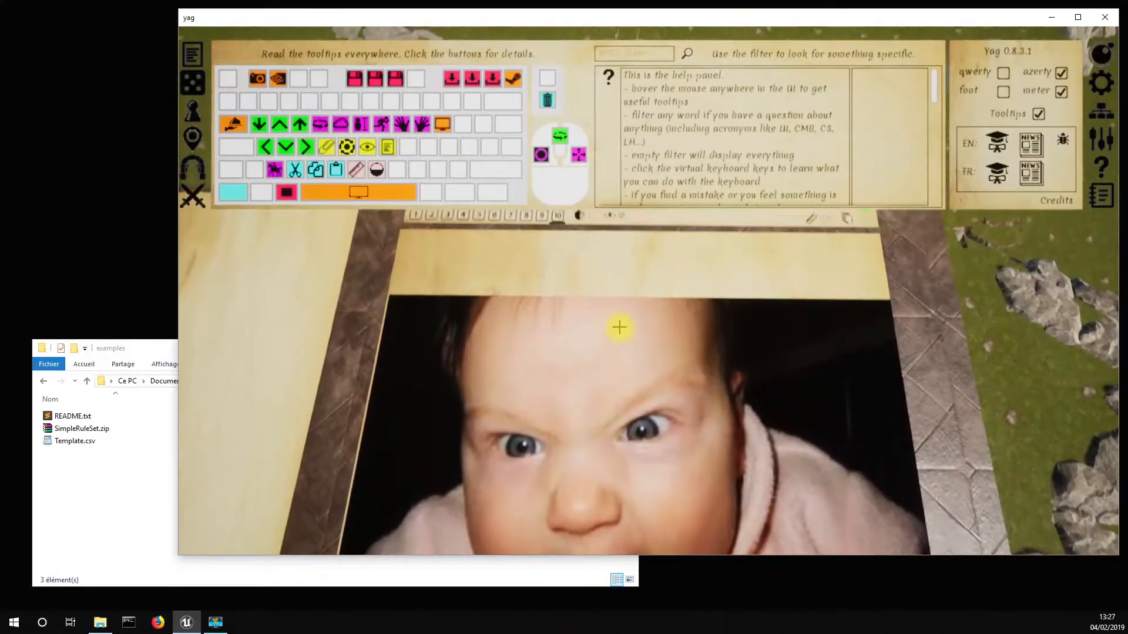
left_click(416, 230)
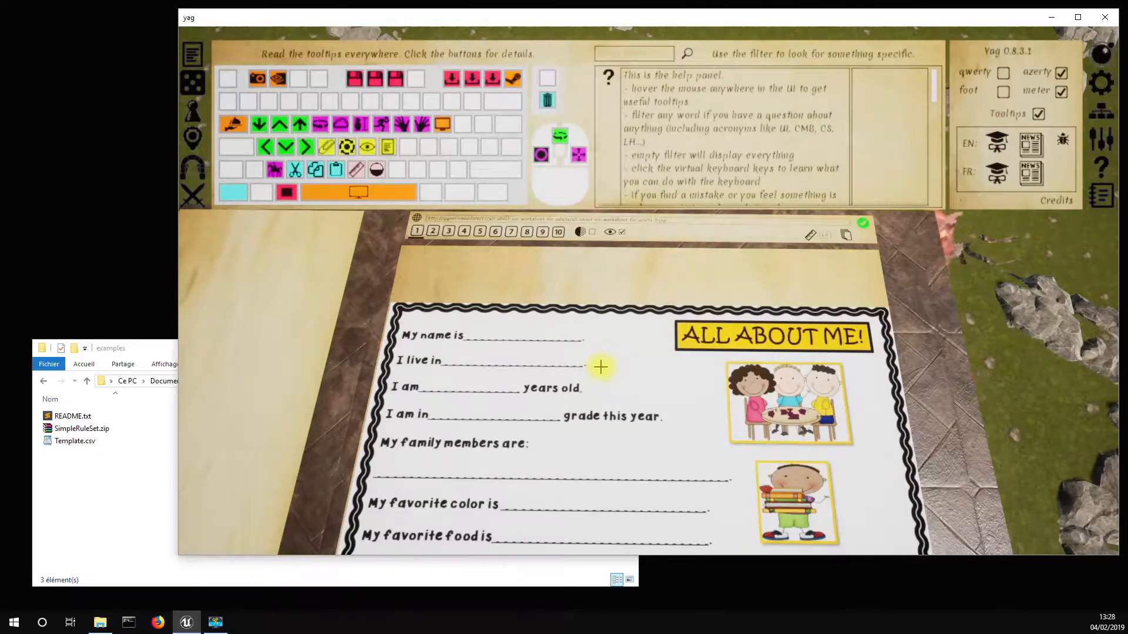
key("a")
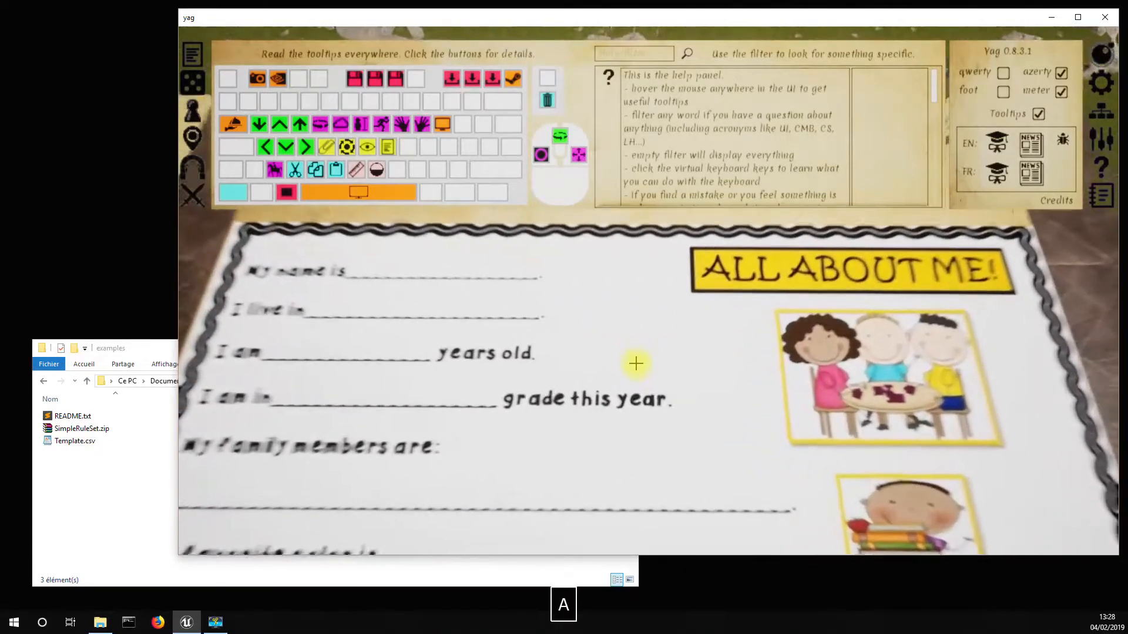
key("d")
key("a")
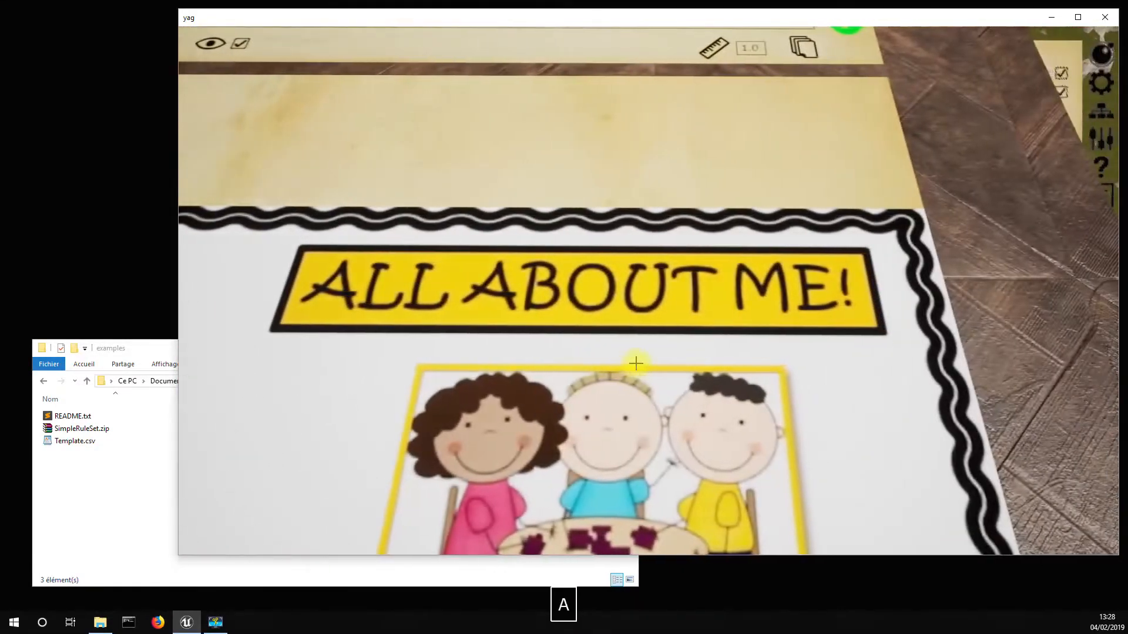
key("e")
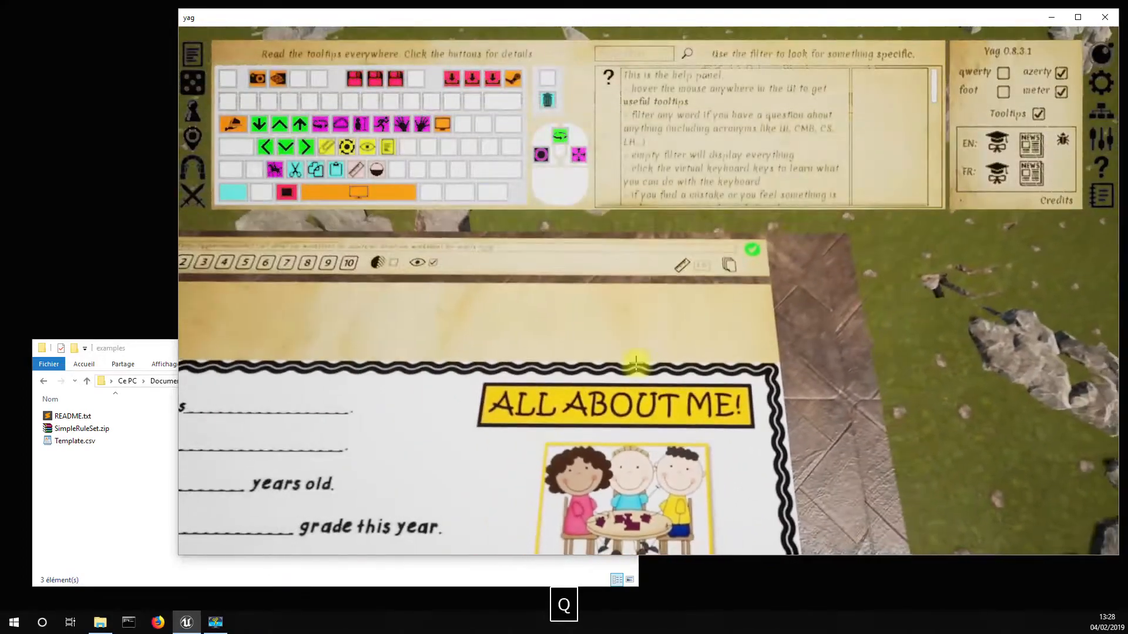
key("q")
key("s")
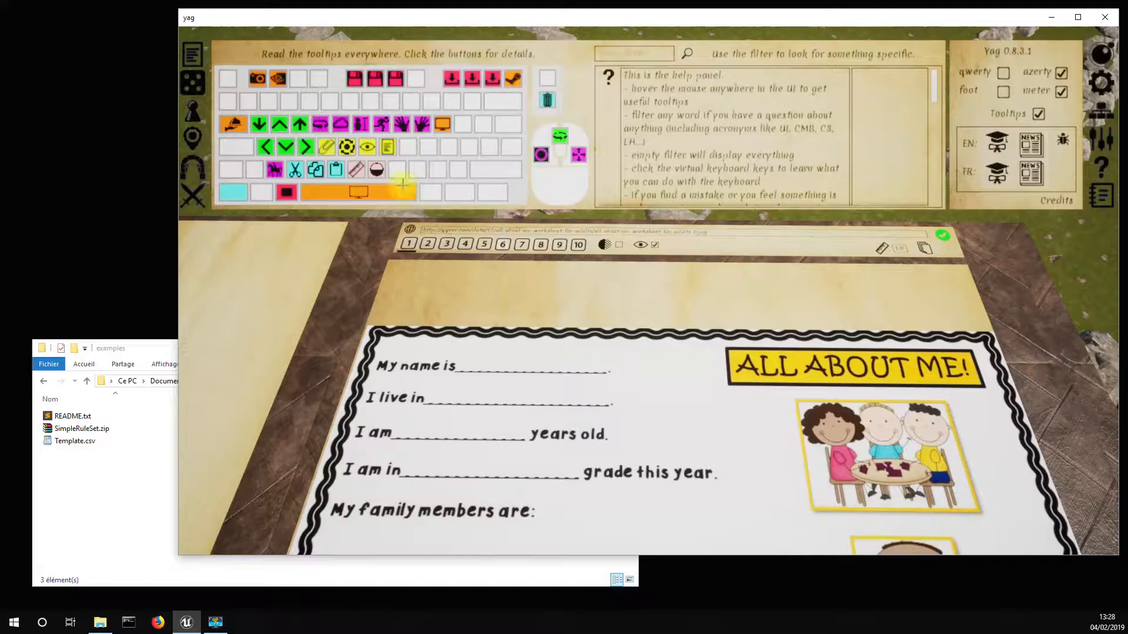
Step: Open the character sheet editor and toggle the Test character's hidden line fields off and back on
left_click(194, 55)
left_click(475, 304)
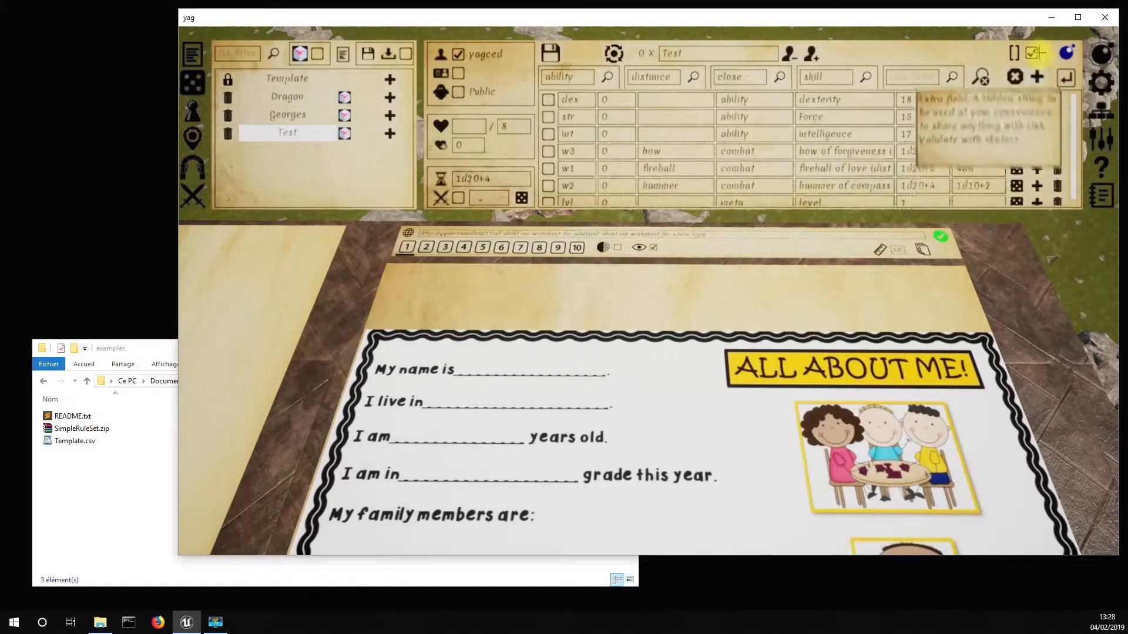
left_click(1033, 53)
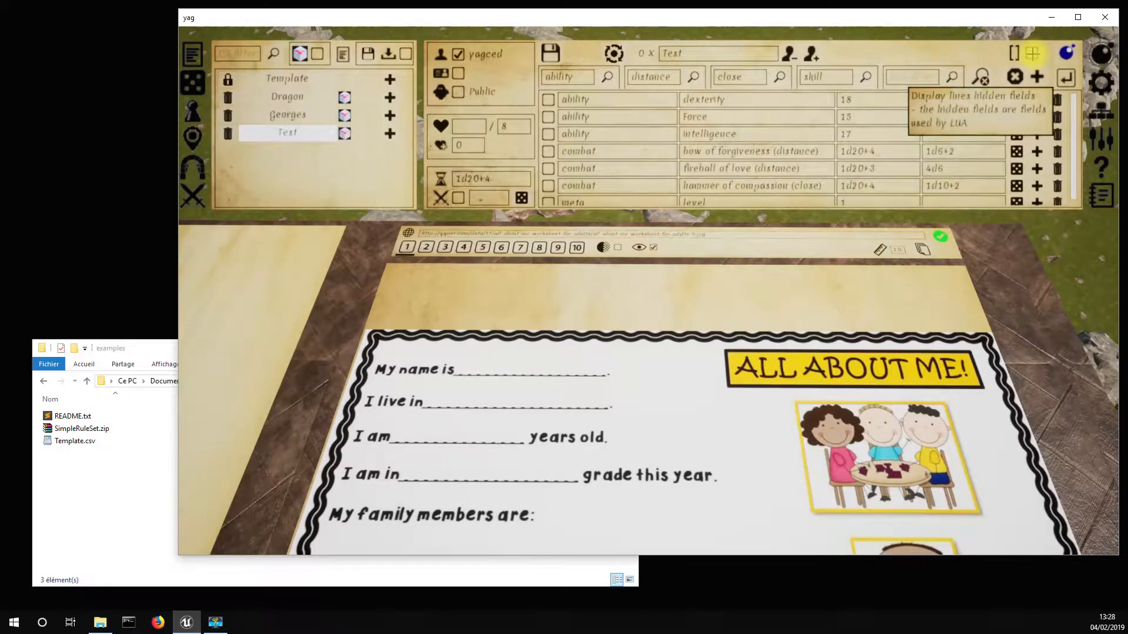
left_click(1032, 53)
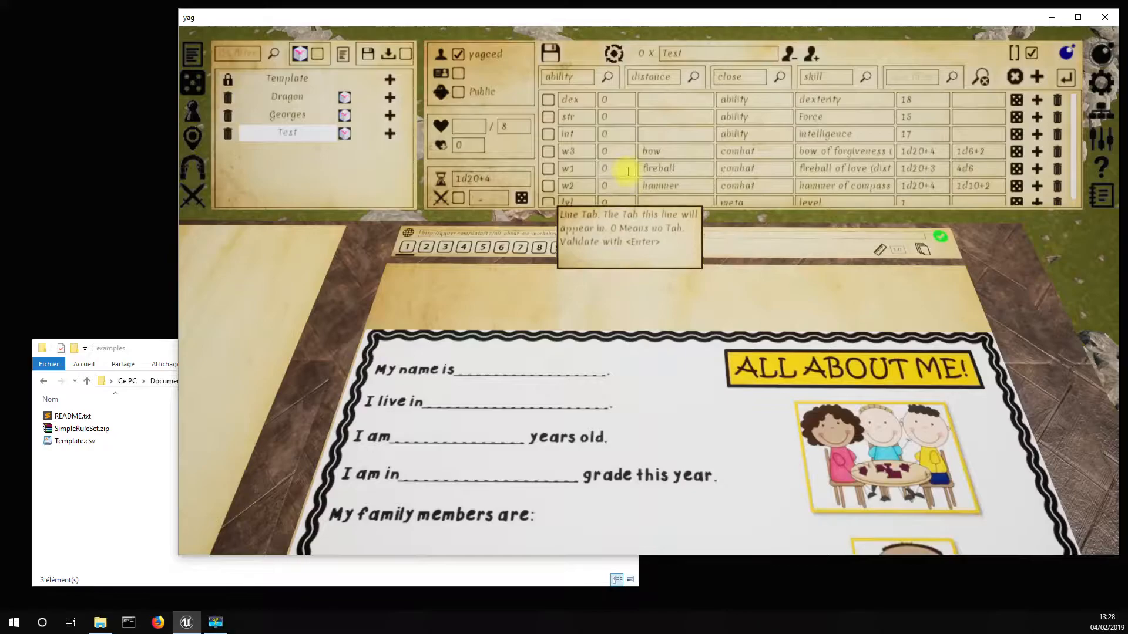
Step: Assign the w1 fireball line to tab 1 and place it on the worksheet between "I live in" and "I am"
type("1")
key("Return")
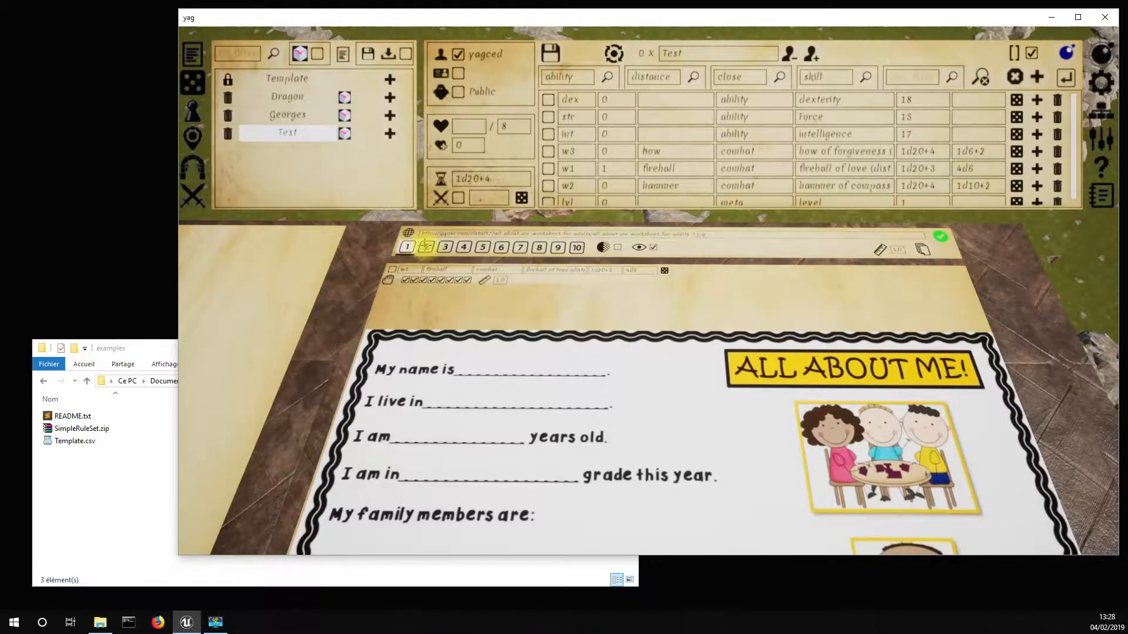
left_click_drag(390, 280, 444, 434)
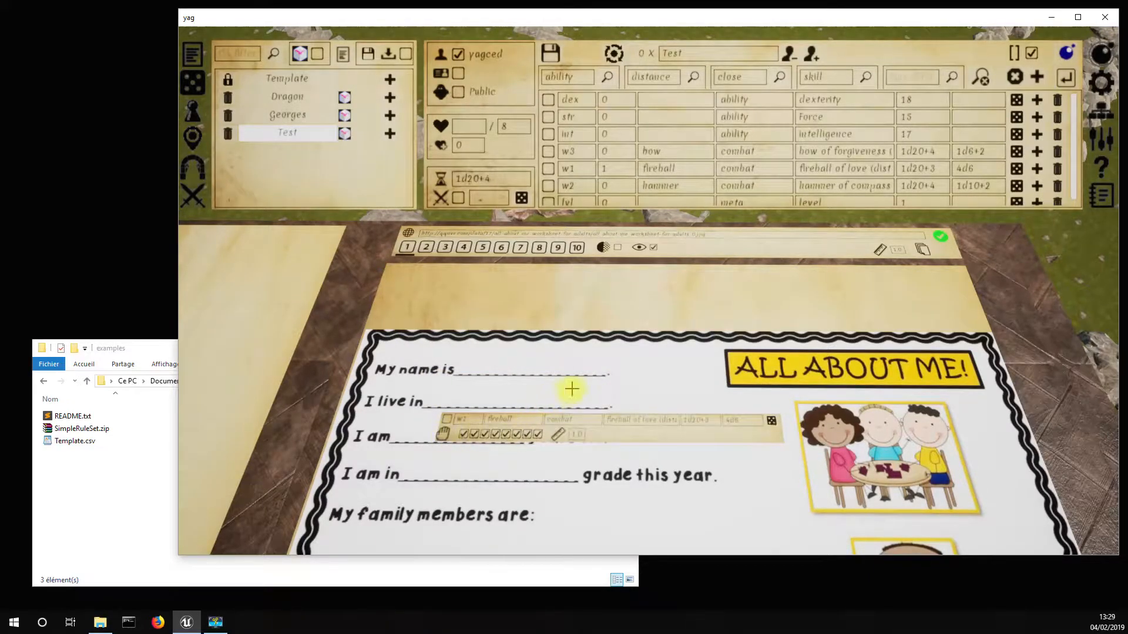
key("a")
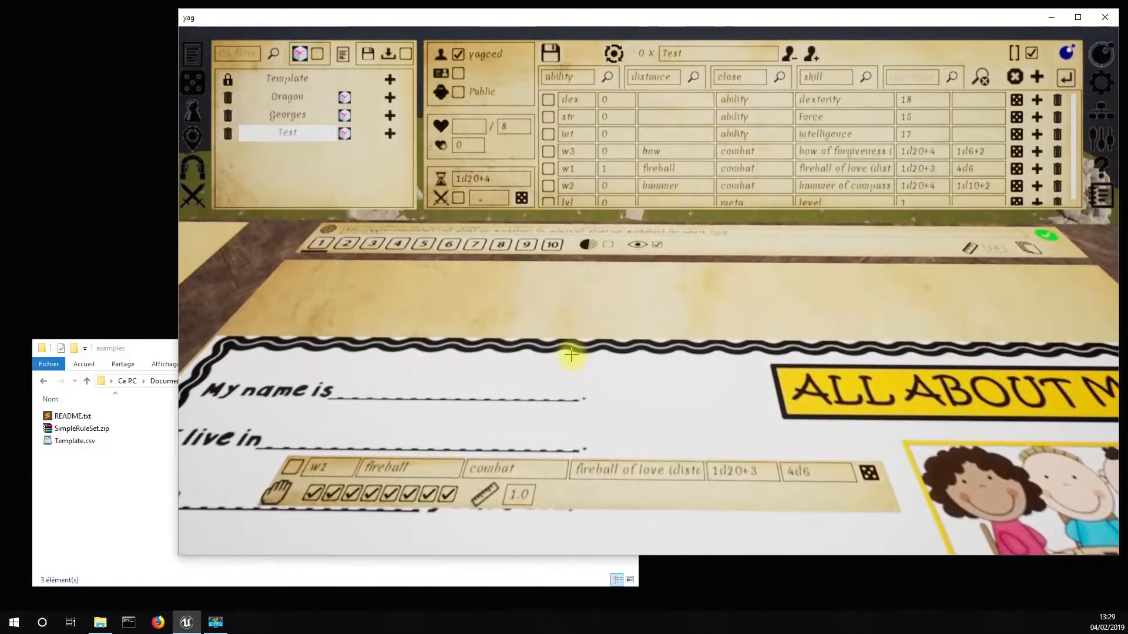
key("q")
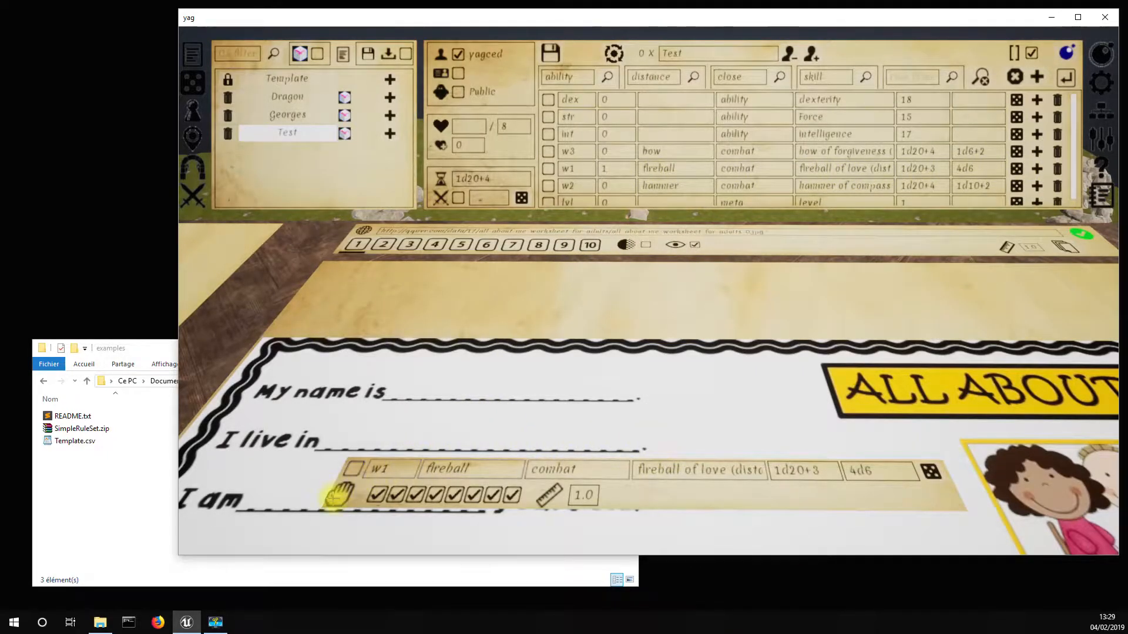
left_click_drag(338, 495, 391, 476)
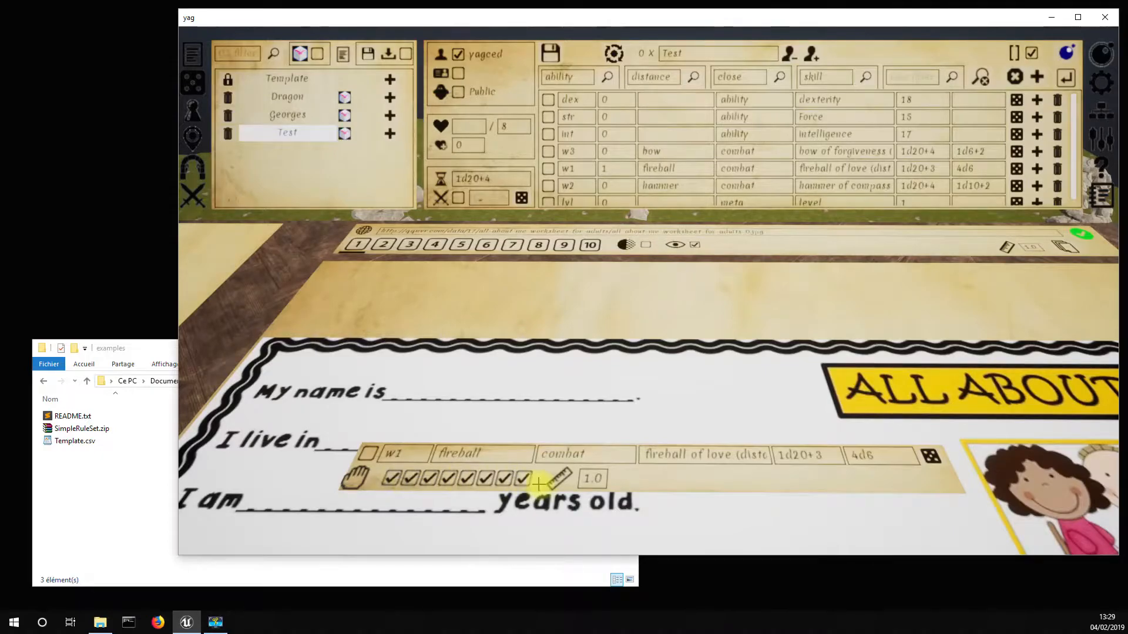
Step: Hide the checkbox, w1, fireball and combat fields of the placed fireball line, toggling its dice off and back on
left_click(390, 480)
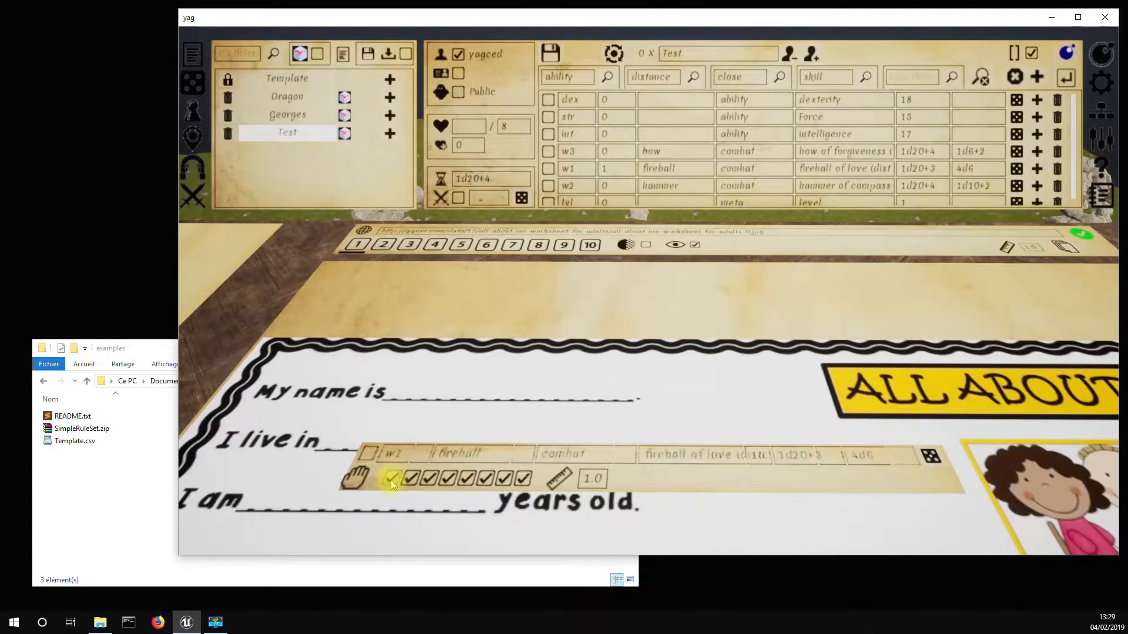
left_click(411, 480)
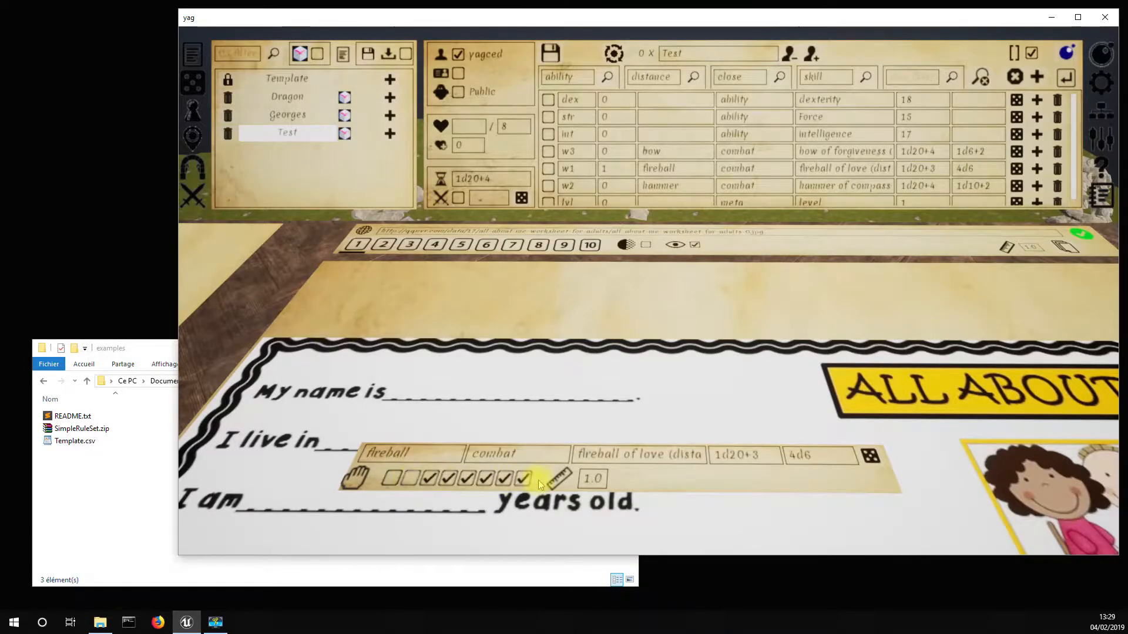
left_click(523, 479)
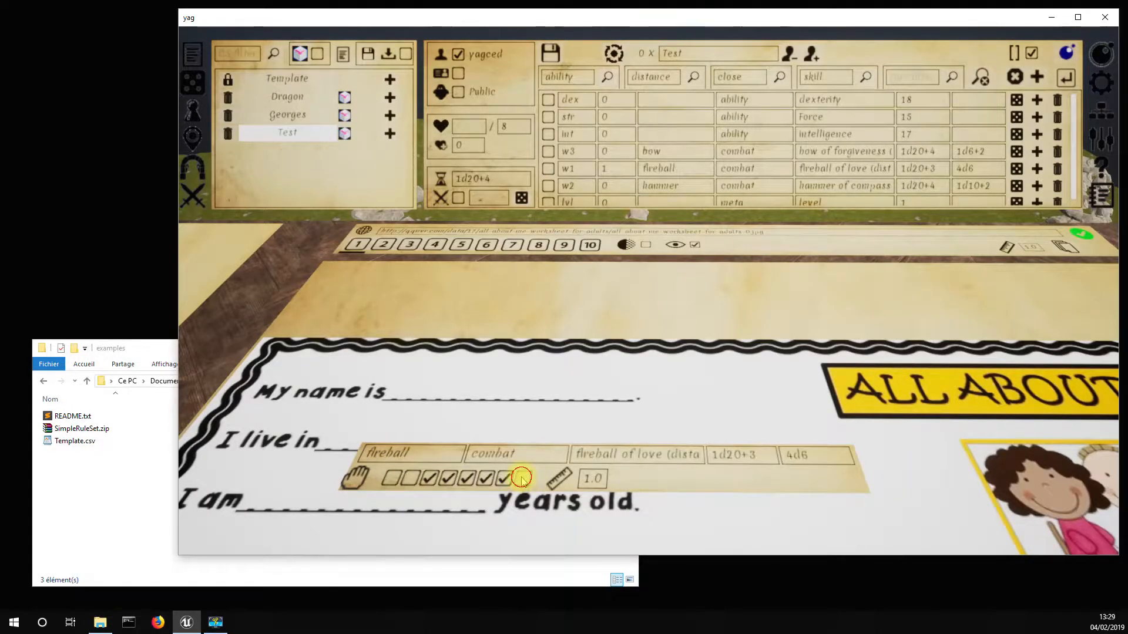
left_click(520, 478)
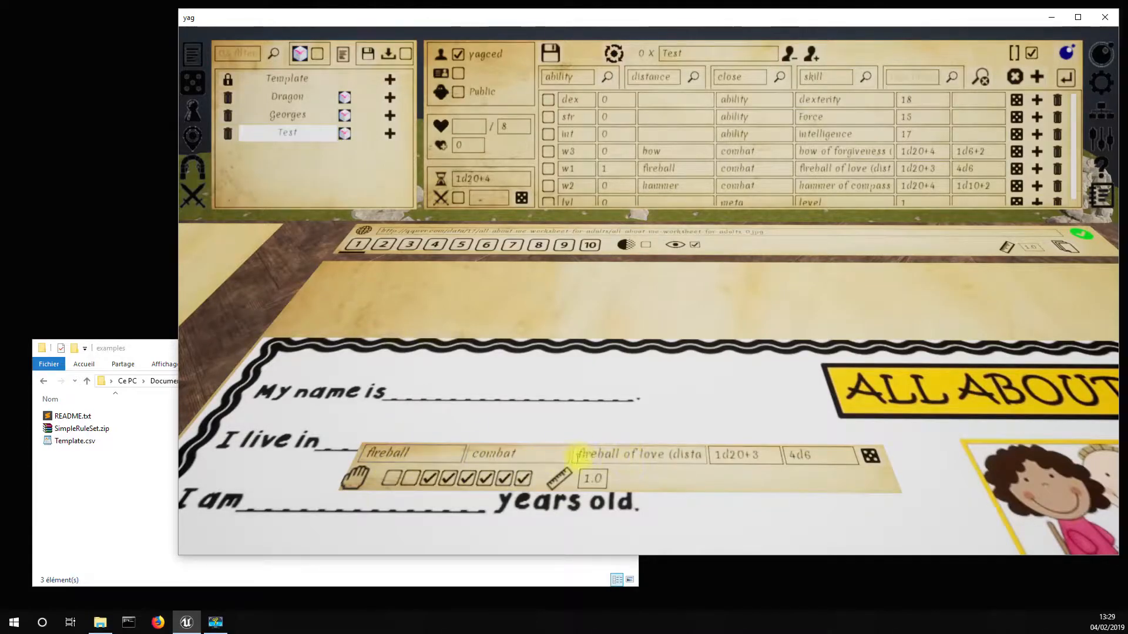
left_click(428, 478)
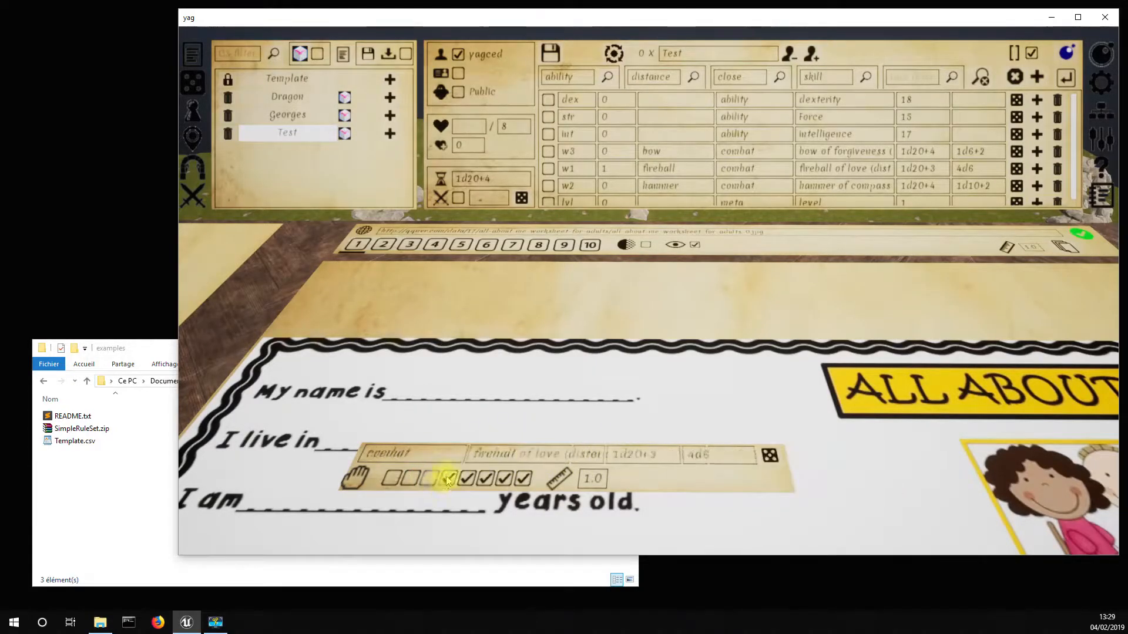
left_click(448, 479)
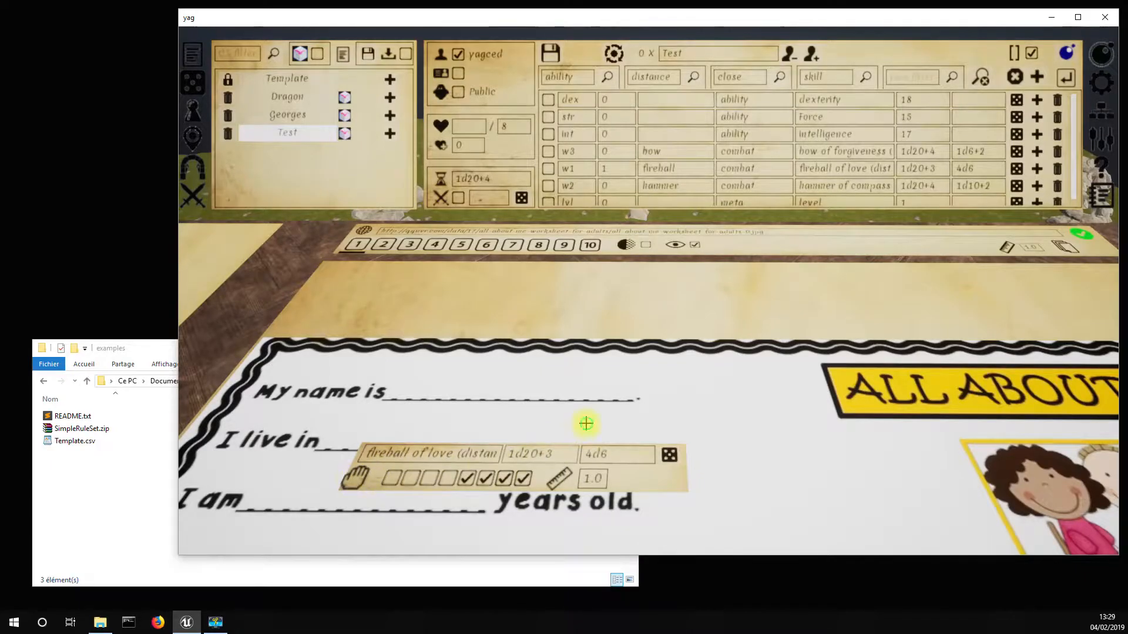
Step: Move the shortened fireball line onto the blank after "I am in" on the worksheet
key("e")
left_click_drag(386, 416, 296, 515)
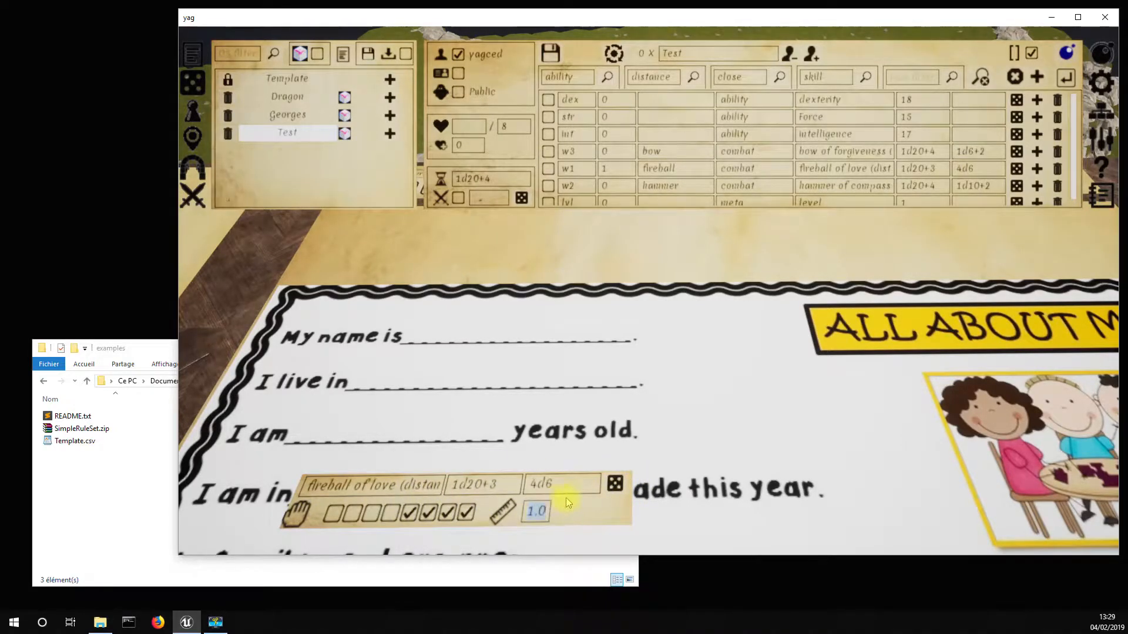
Step: Set the fireball line's scale to 0.8 and nudge it along the blank after "I am in"
left_click(538, 506)
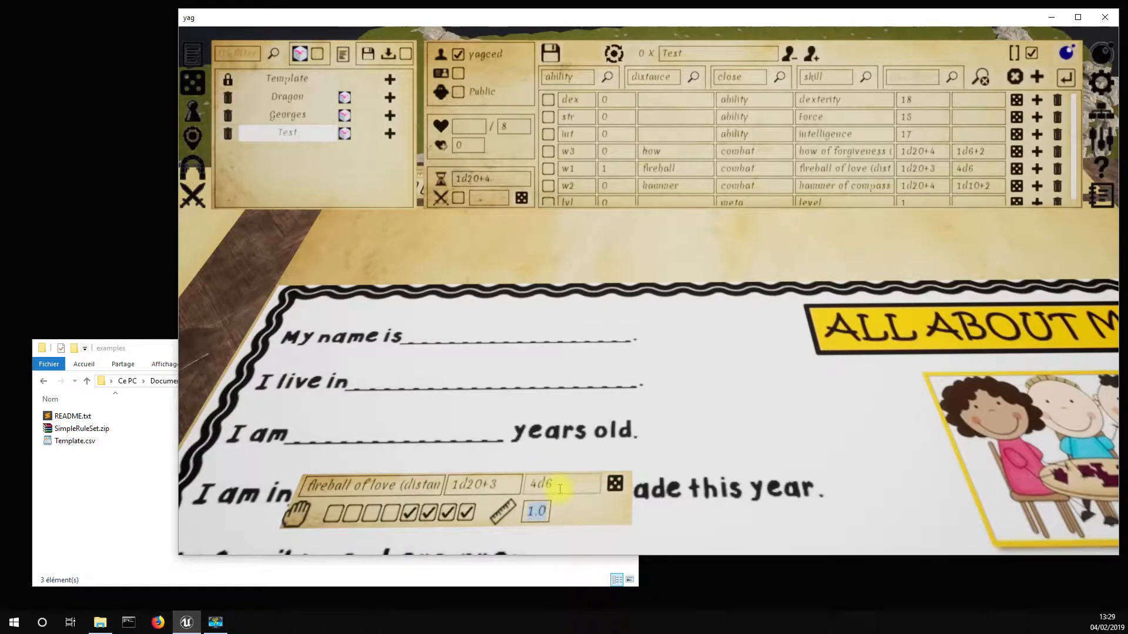
type("2")
key("Return")
left_click(734, 535)
type("1")
key("Return")
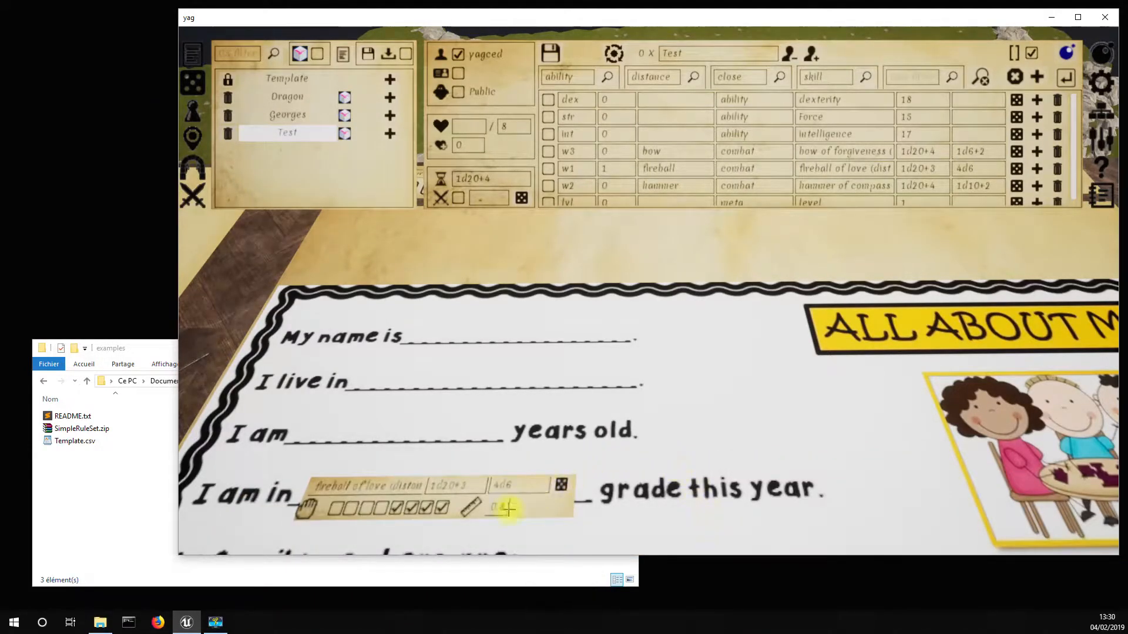
left_click_drag(303, 507, 309, 513)
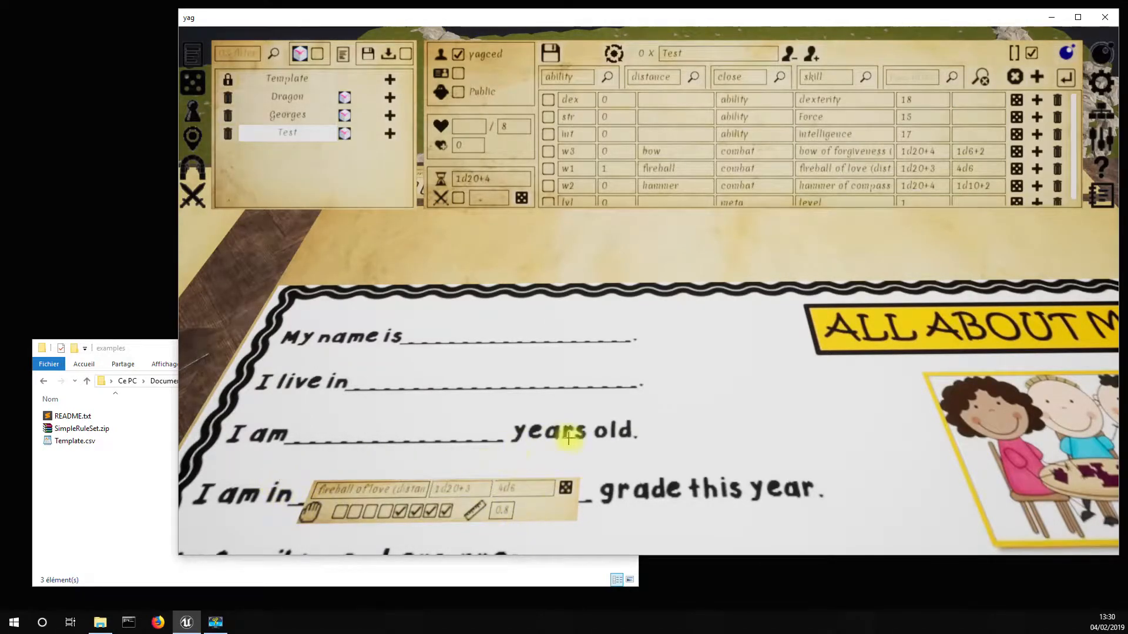
Step: Toggle the page's transparent line background on and off, with the lines' edit controls shown and hidden
key("e")
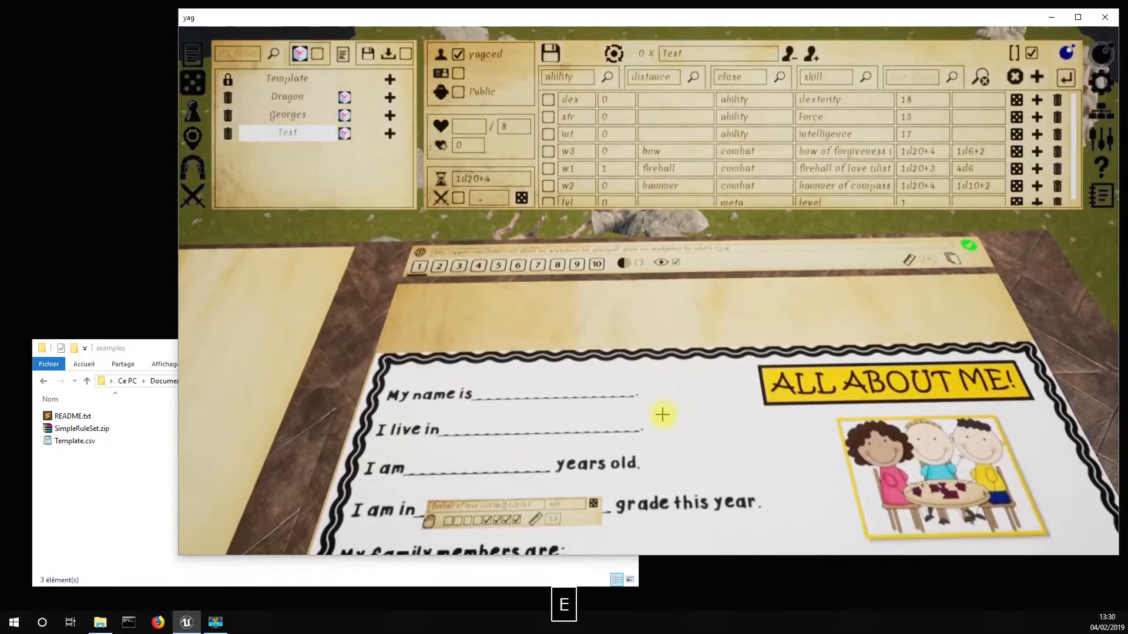
left_click(638, 259)
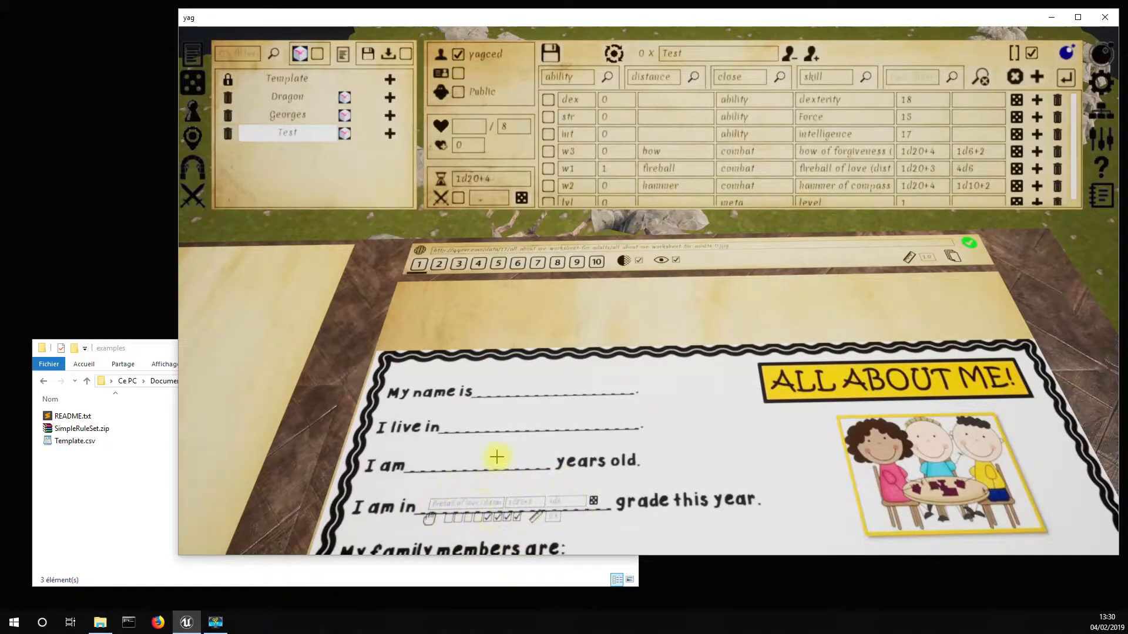
left_click(638, 260)
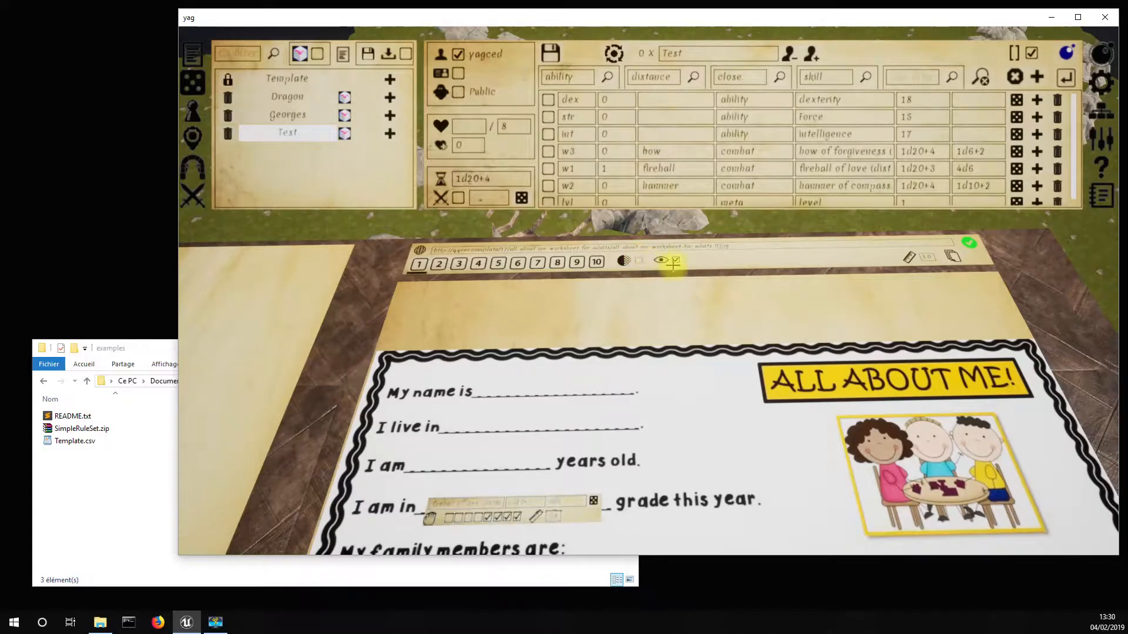
left_click(678, 259)
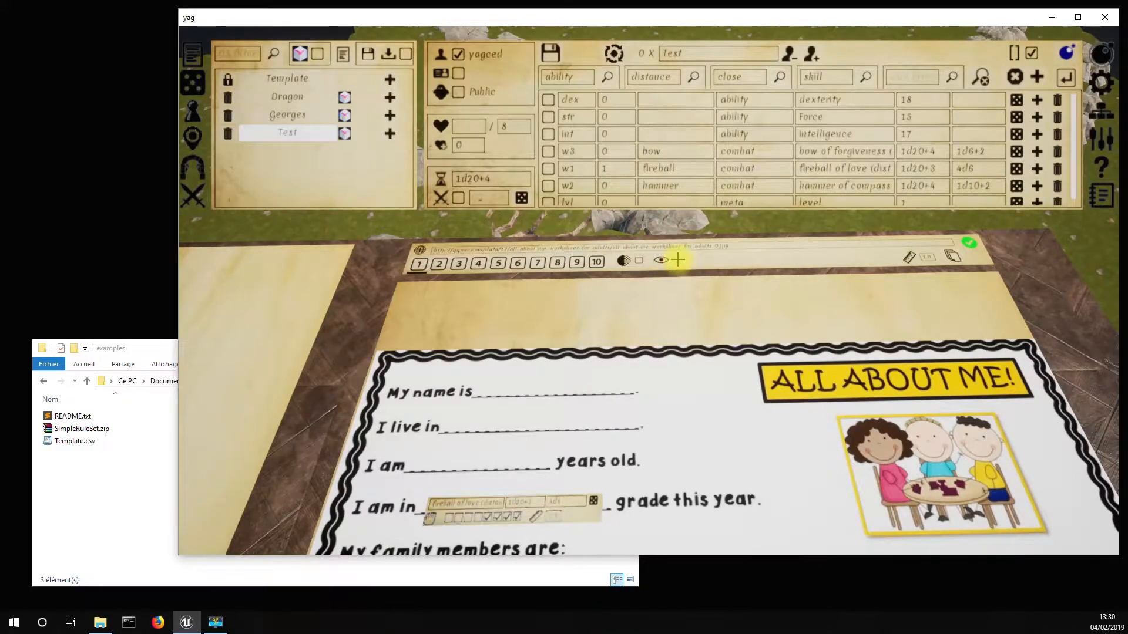
left_click(677, 260)
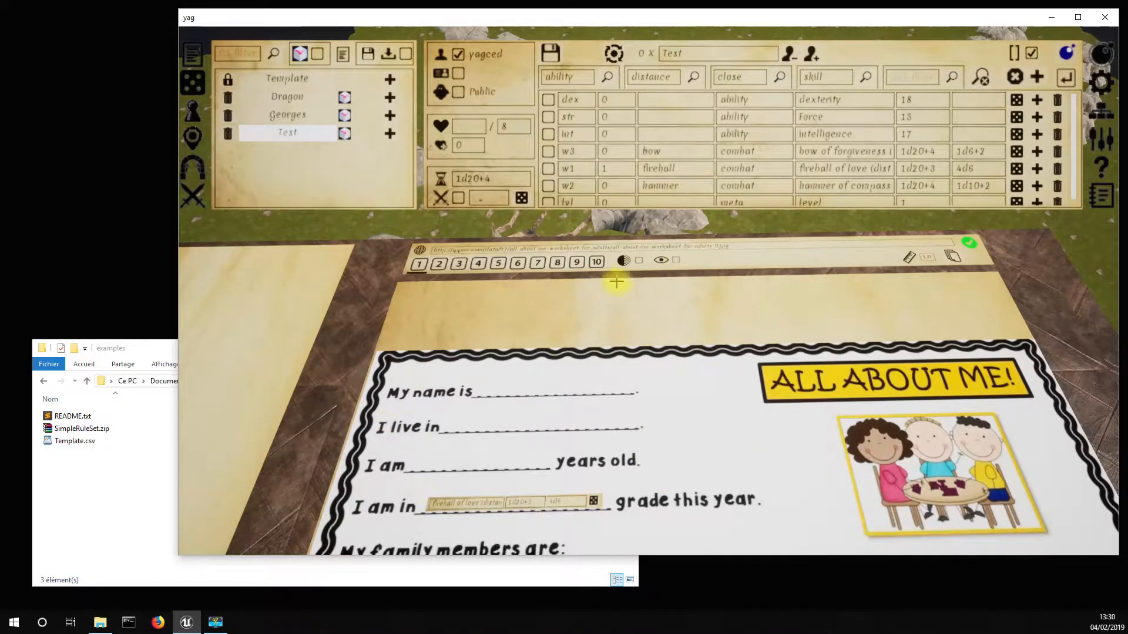
left_click(638, 260)
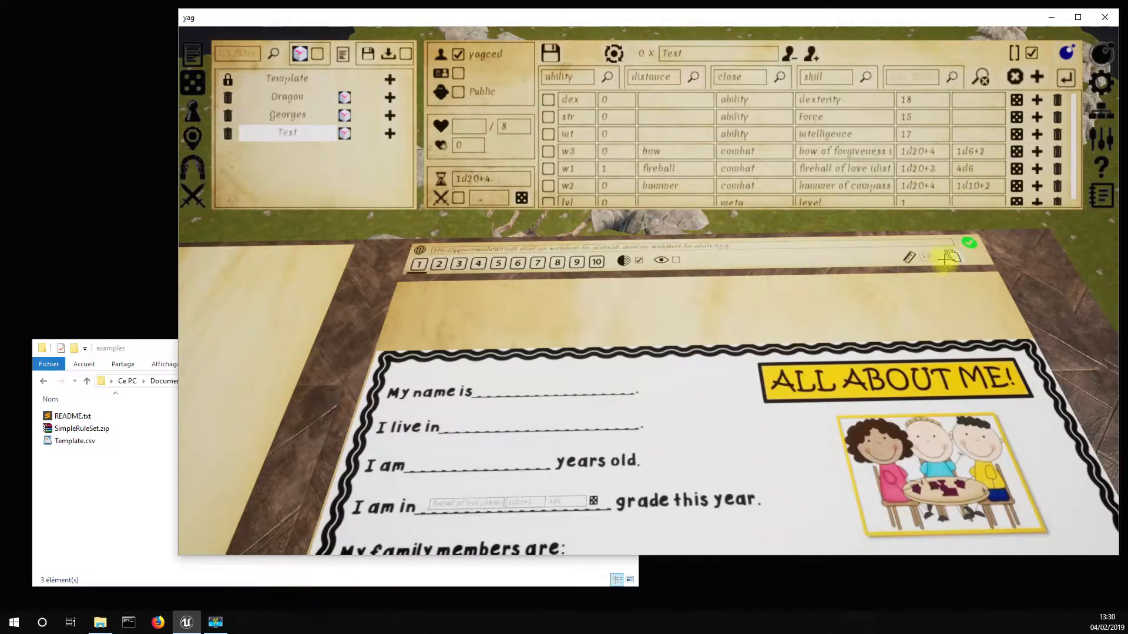
left_click(637, 260)
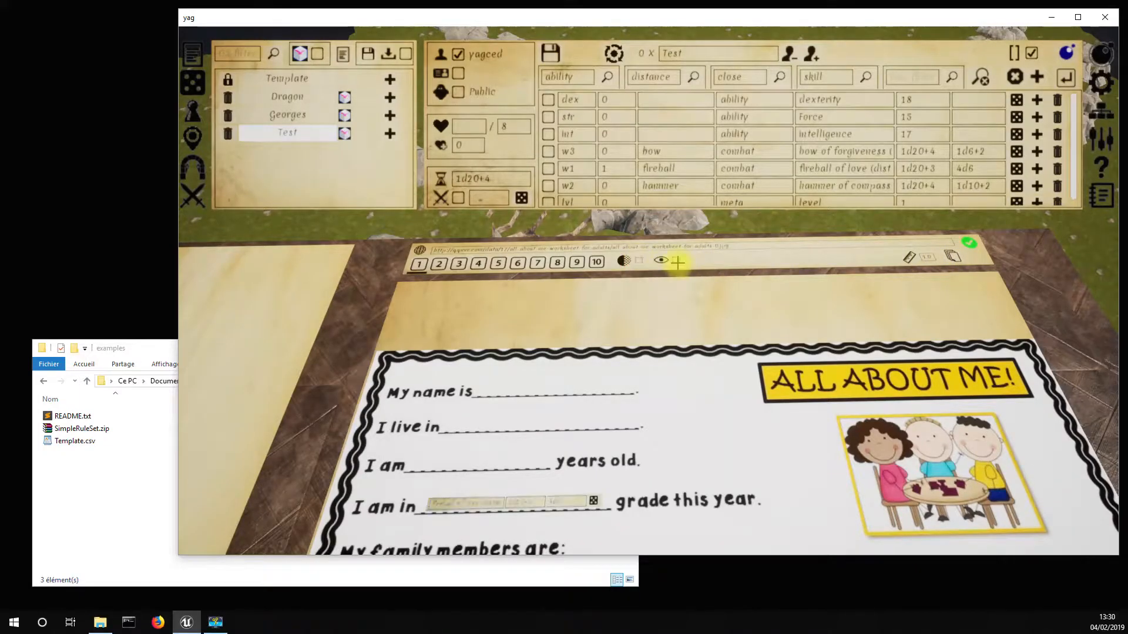
Step: Assign the Test character's w2 hammer line and lvl line to tab 1
left_click(608, 187)
type("1")
key("Return")
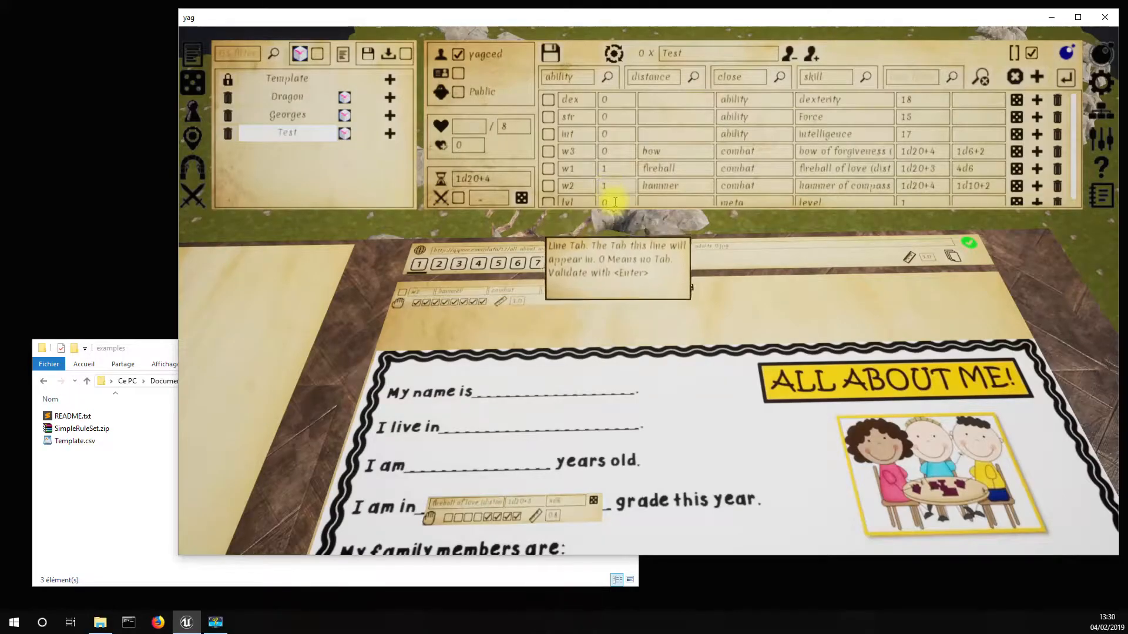
left_click(614, 202)
type("1")
key("Return")
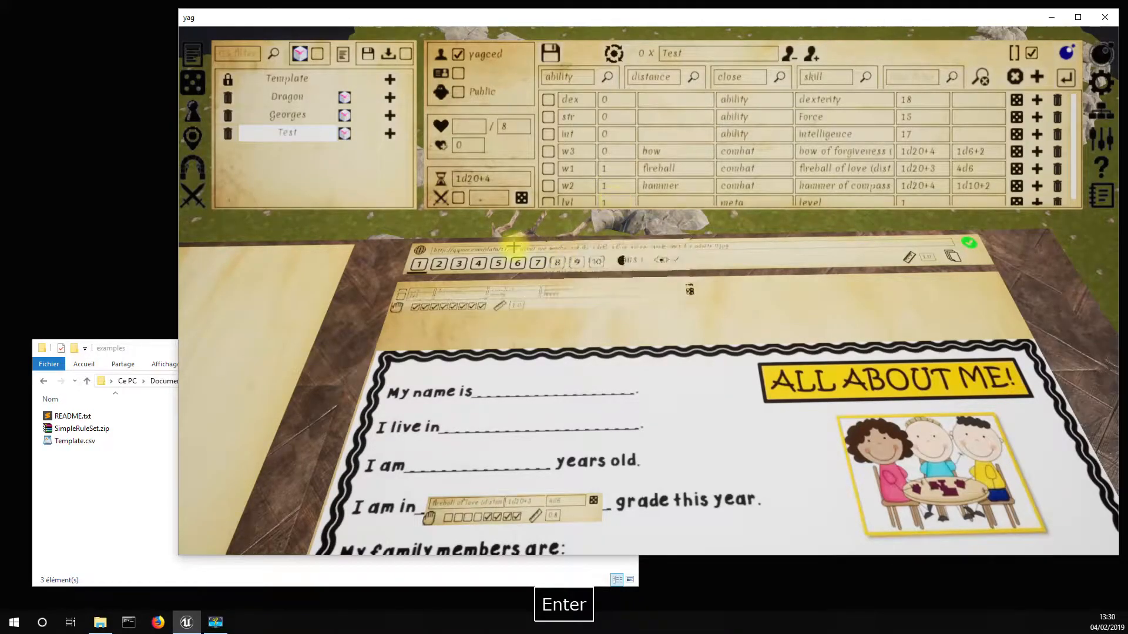
Step: Move the lvl and hammer lines onto the worksheet and change the lvl line's scale
left_click_drag(397, 309, 499, 358)
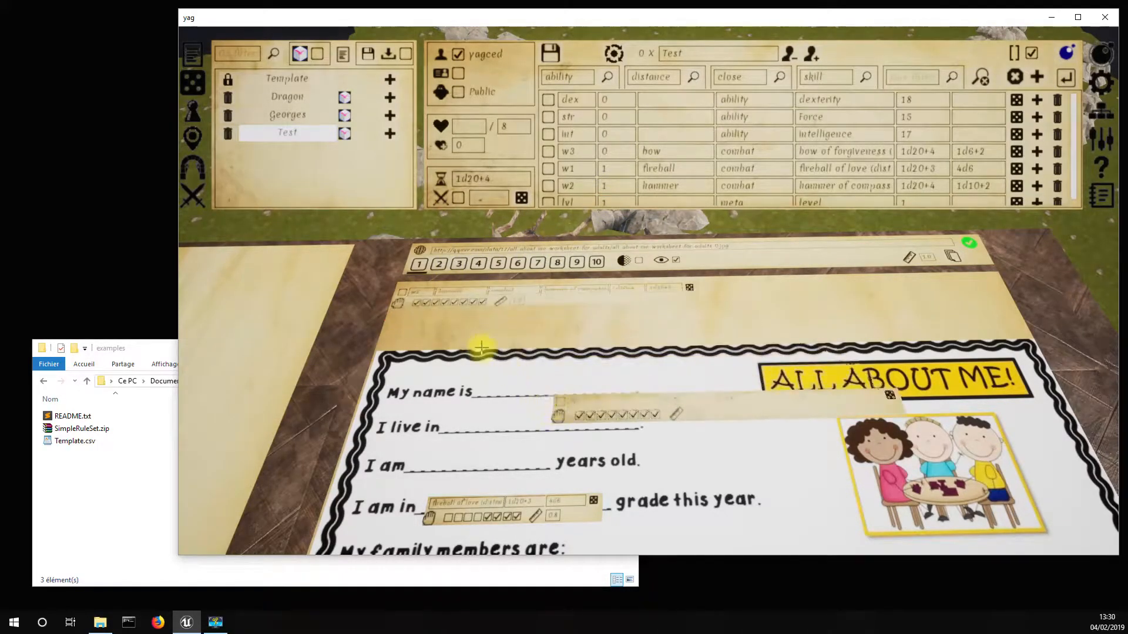
left_click_drag(400, 304, 638, 478)
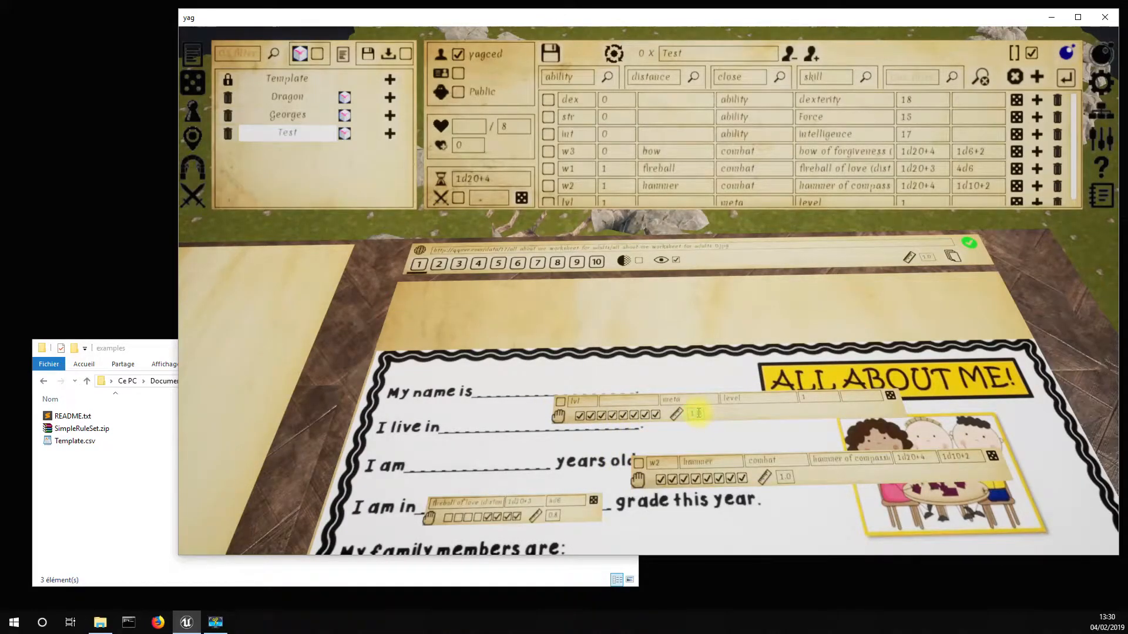
key("Return")
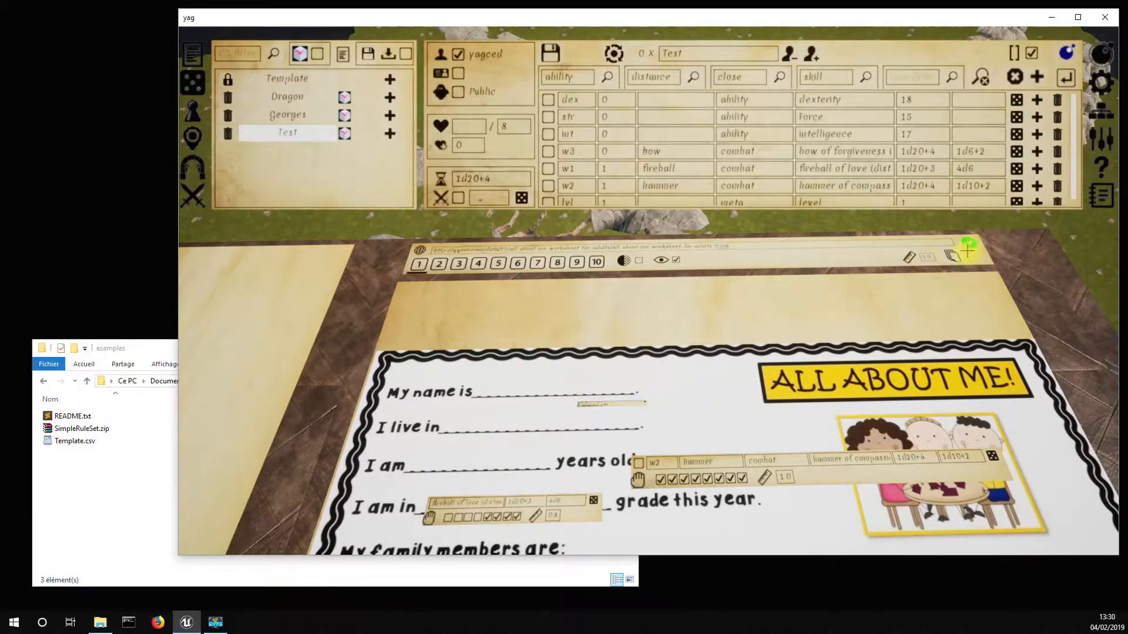
Step: Reset the page's line layout and spread the lvl, hammer and fireball lines over the worksheet
left_click(954, 262)
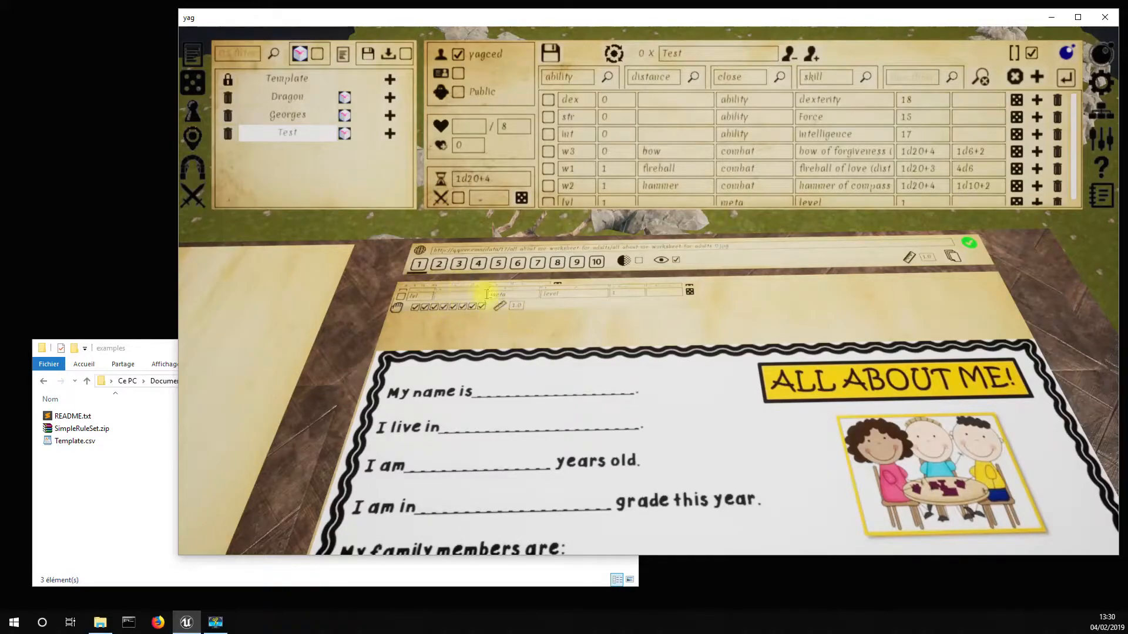
left_click_drag(395, 311, 627, 356)
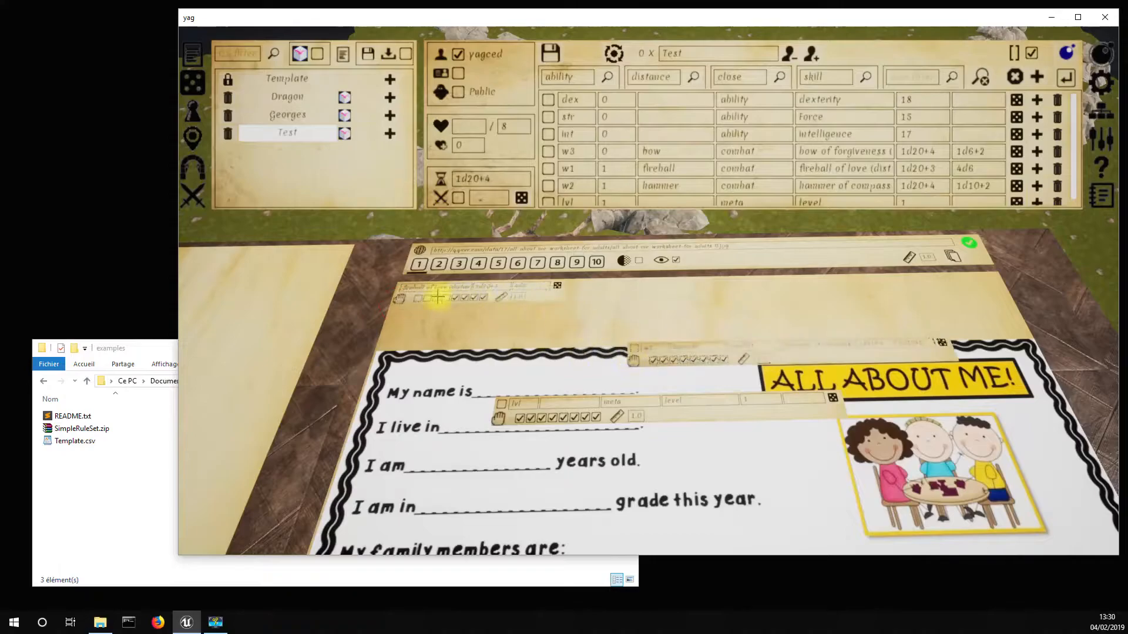
left_click_drag(400, 298, 415, 520)
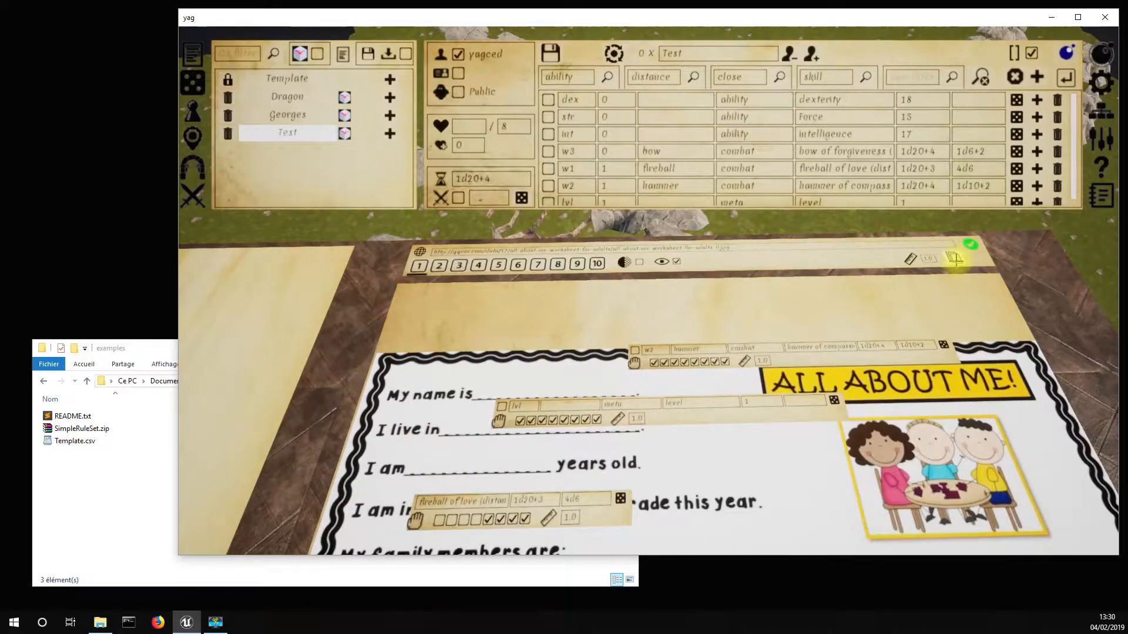
Step: Reset the line layout again, placing lvl after "I live in", hammer after "My name is" and fireball above the "I am in" blank
left_click(955, 259)
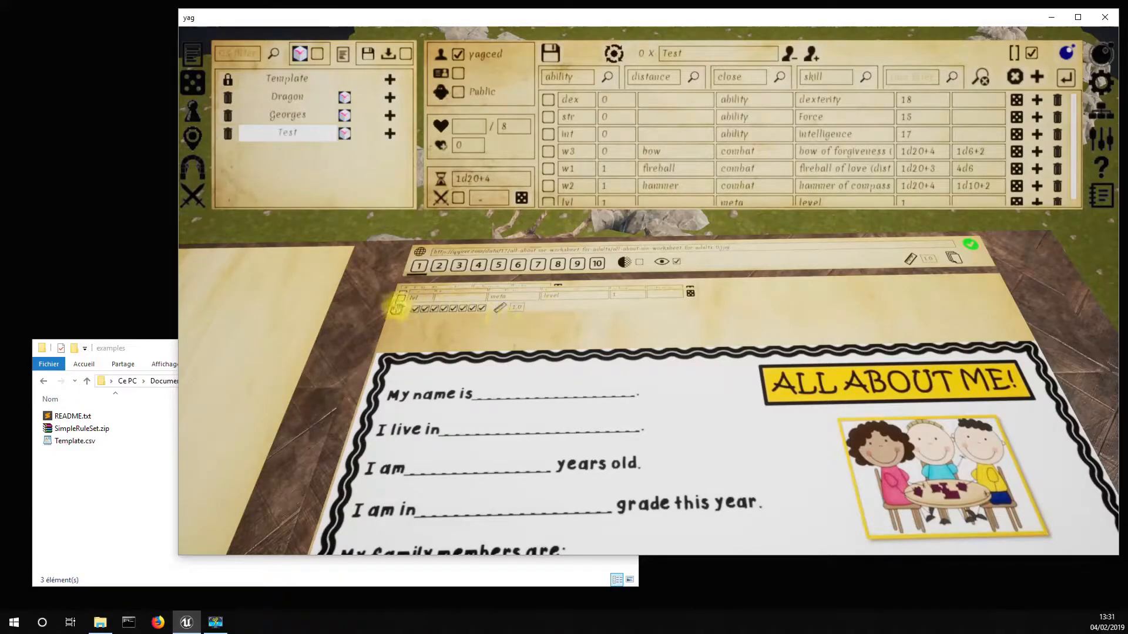
left_click_drag(395, 307, 488, 435)
left_click_drag(398, 302, 574, 390)
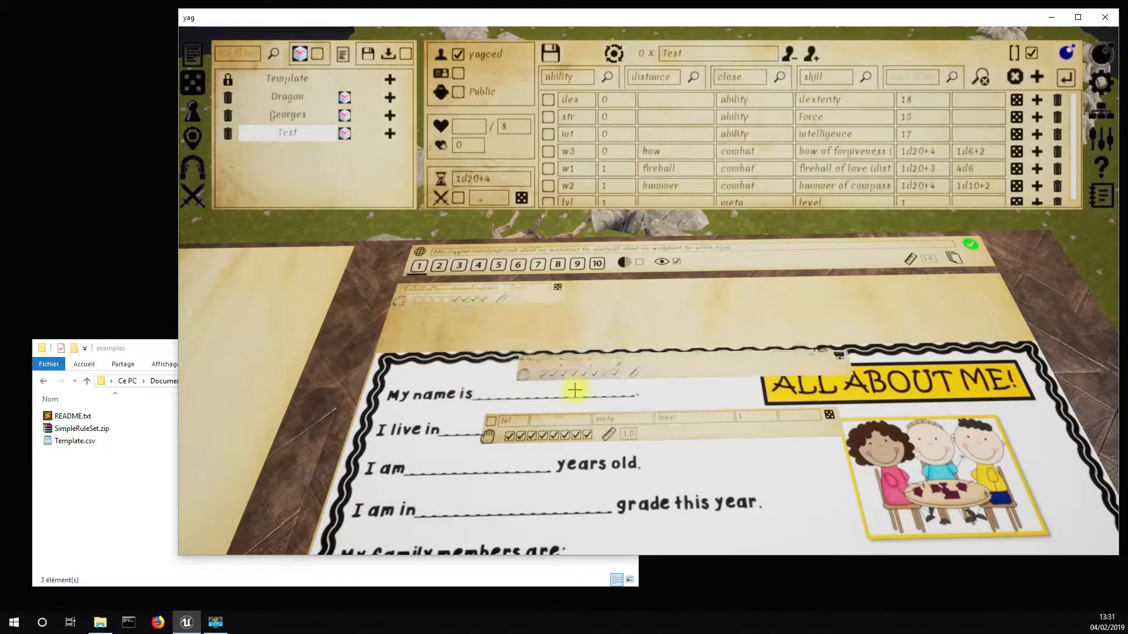
left_click_drag(399, 301, 426, 504)
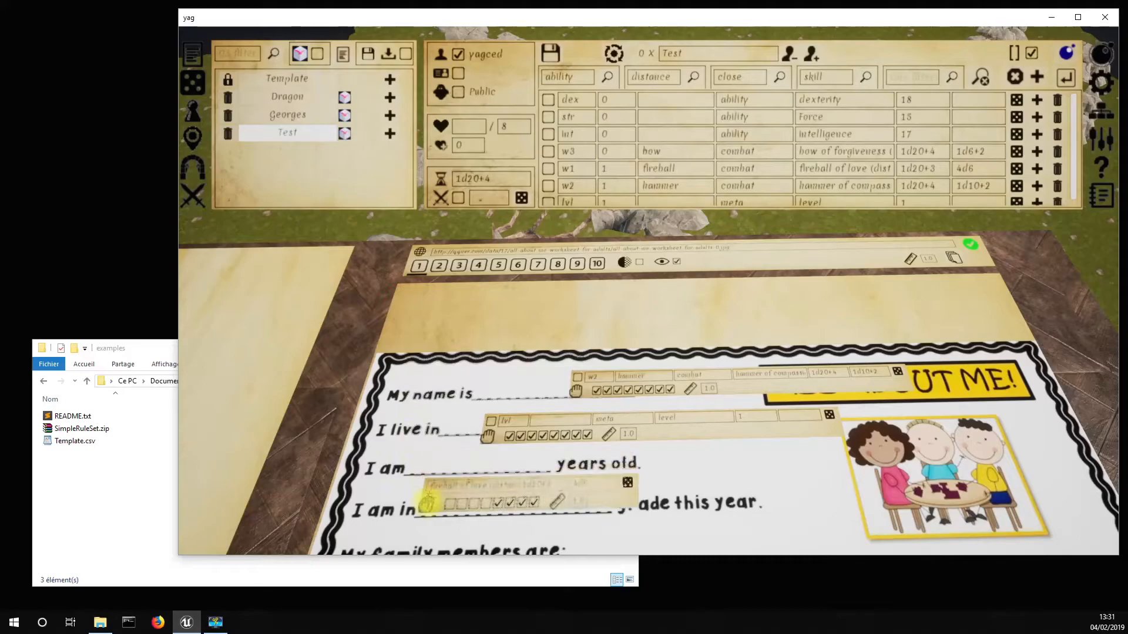
Step: Hide the placed lines' edit controls and make their backgrounds transparent
left_click(678, 261)
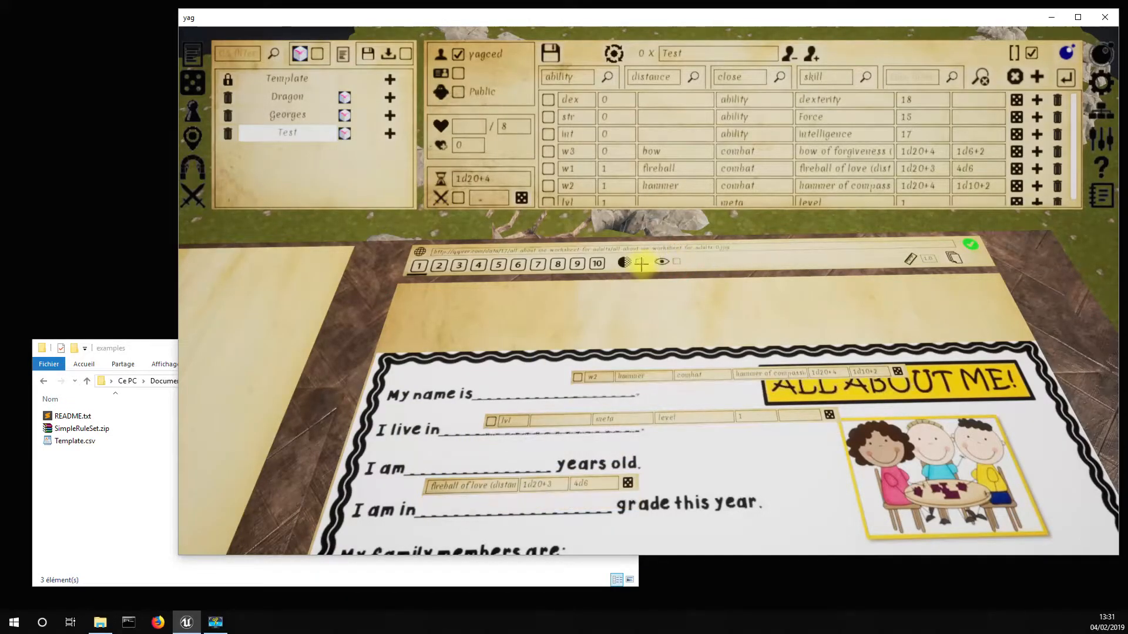
left_click(639, 262)
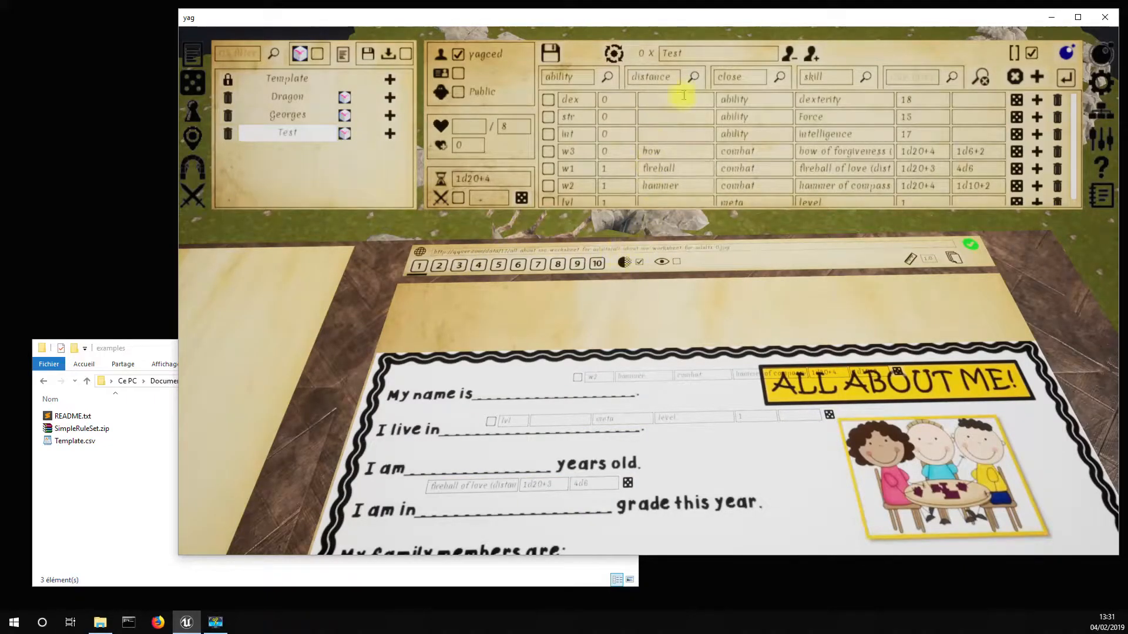
Step: Display the Georges character and look over its lines on the worksheet
left_click(292, 115)
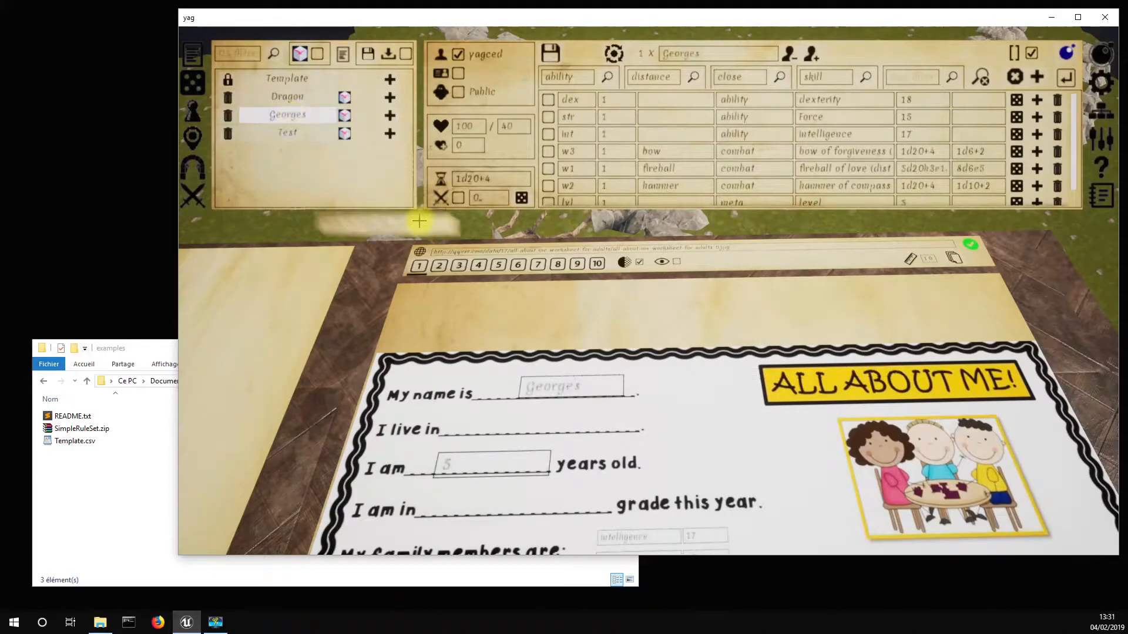
key("e")
key("d")
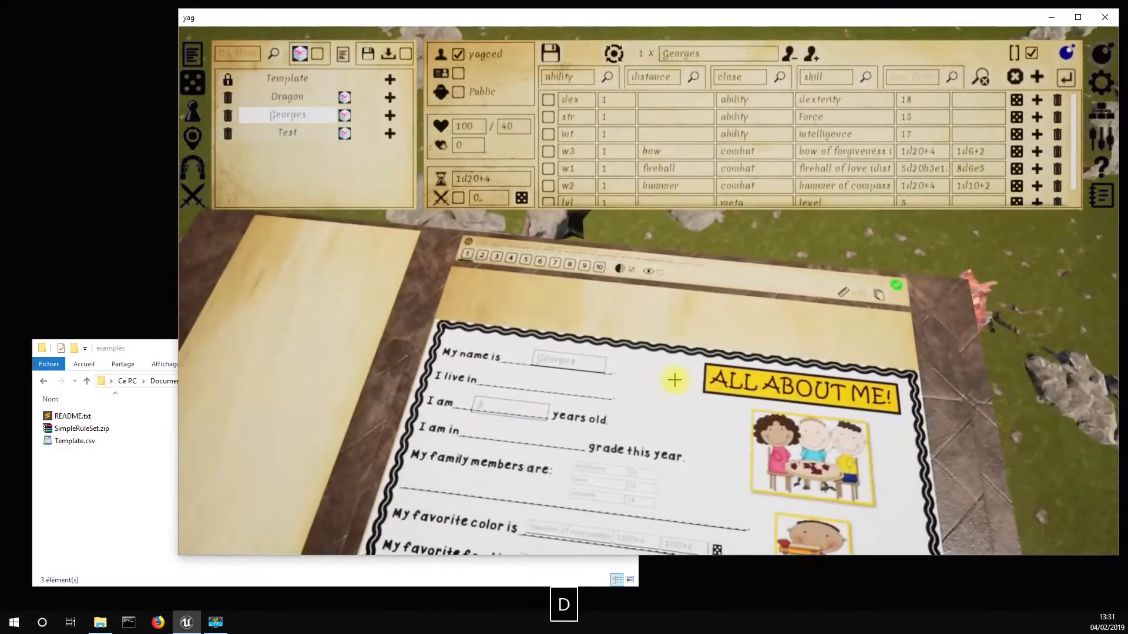
key("s")
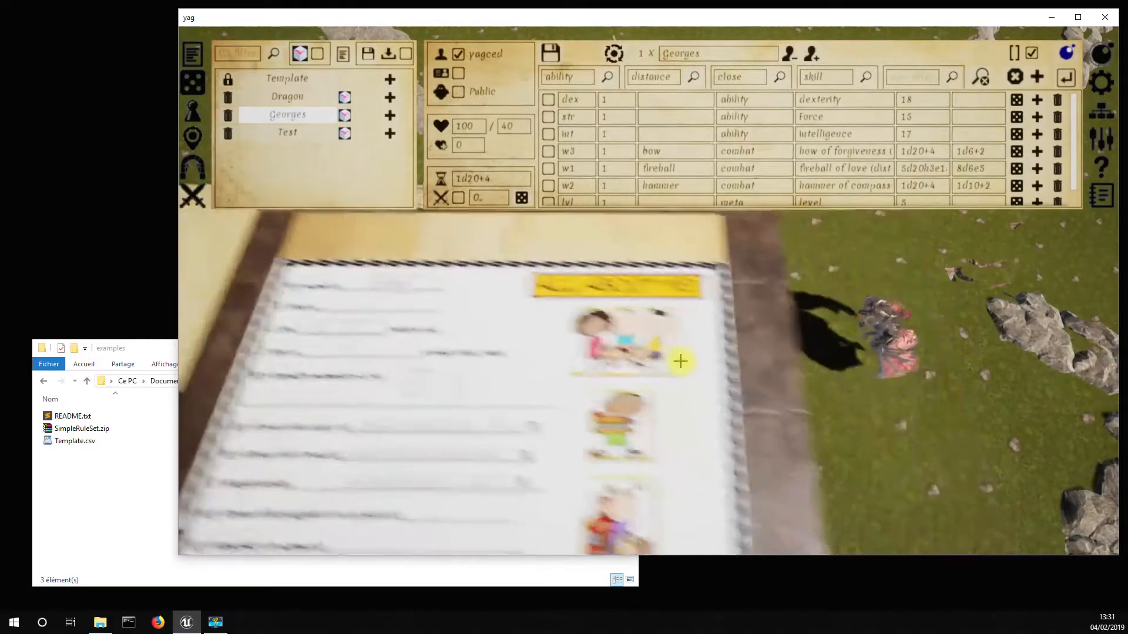
Step: Display the Dragon character and roll its Firebreath line from the worksheet
left_click(281, 100)
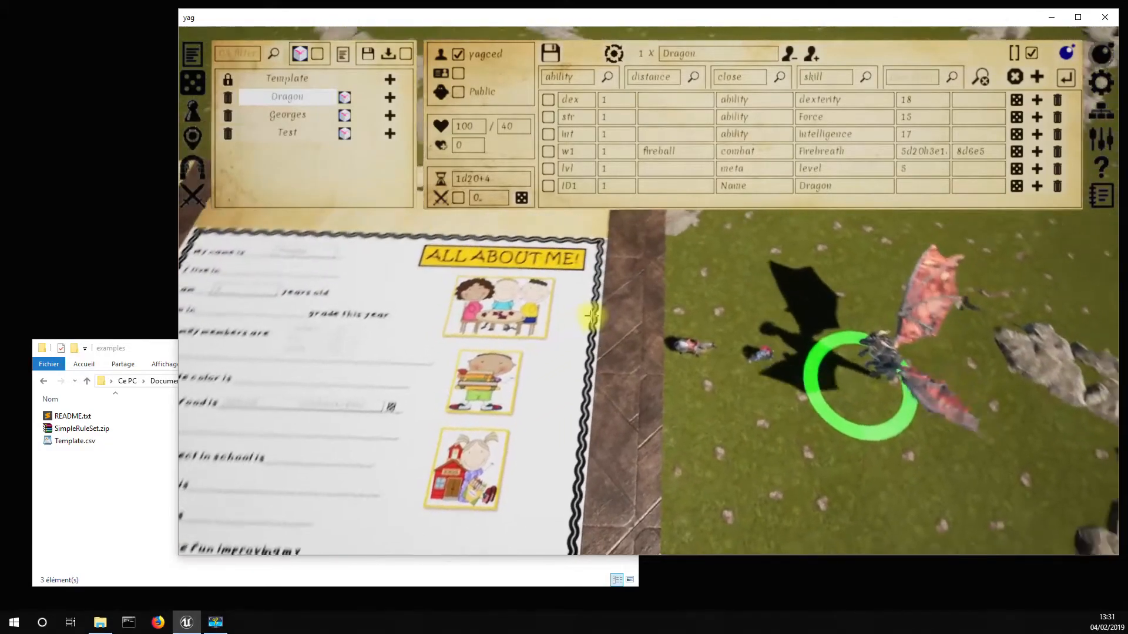
key("e")
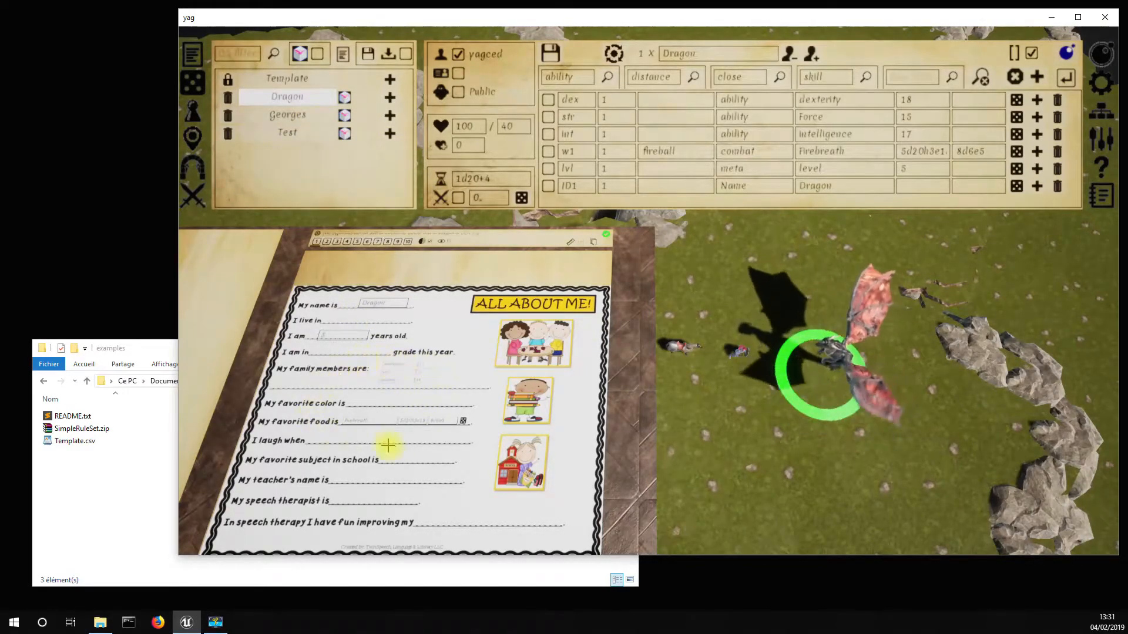
left_click_drag(599, 385, 381, 420)
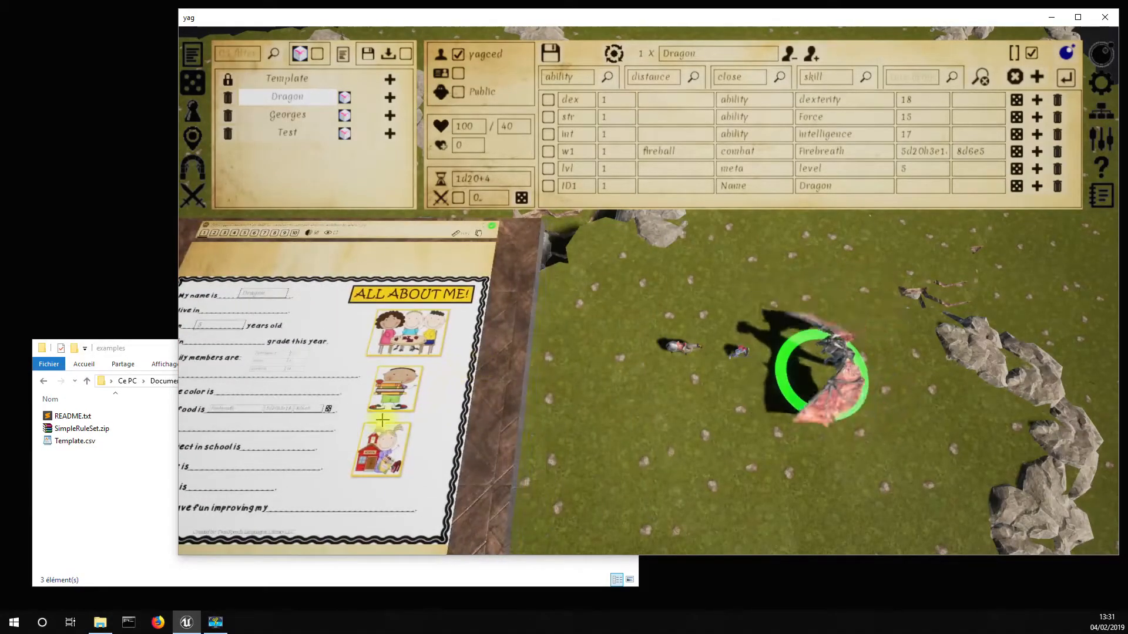
left_click(330, 409)
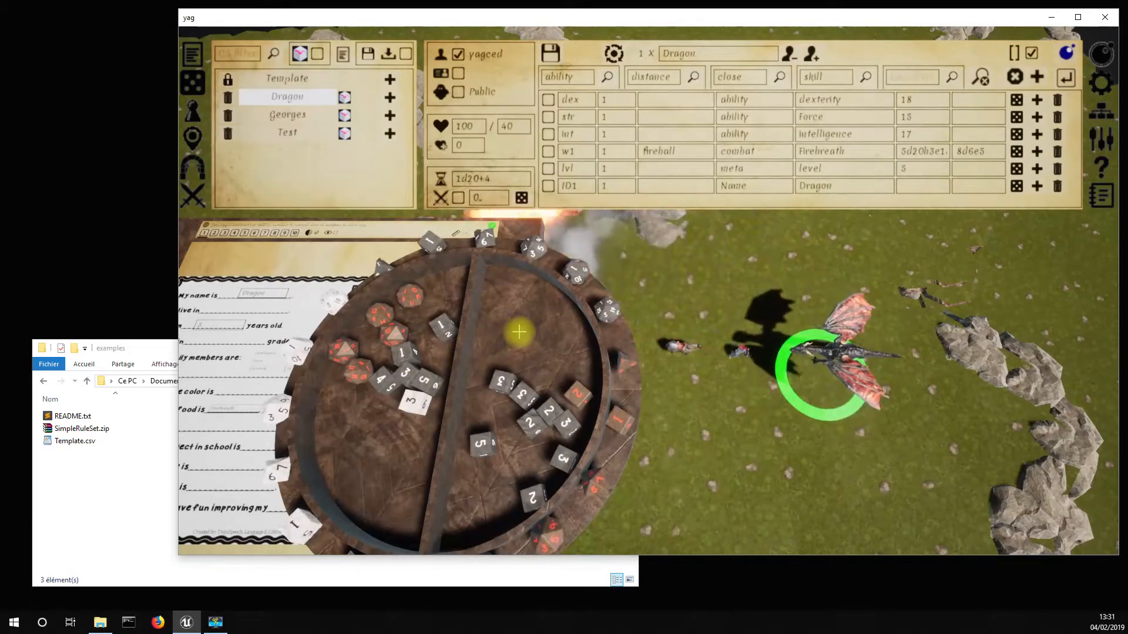
Step: Display the Georges character again and roll the hammer line beside "My favorite color is", closing the dice tray before and after
left_click(293, 118)
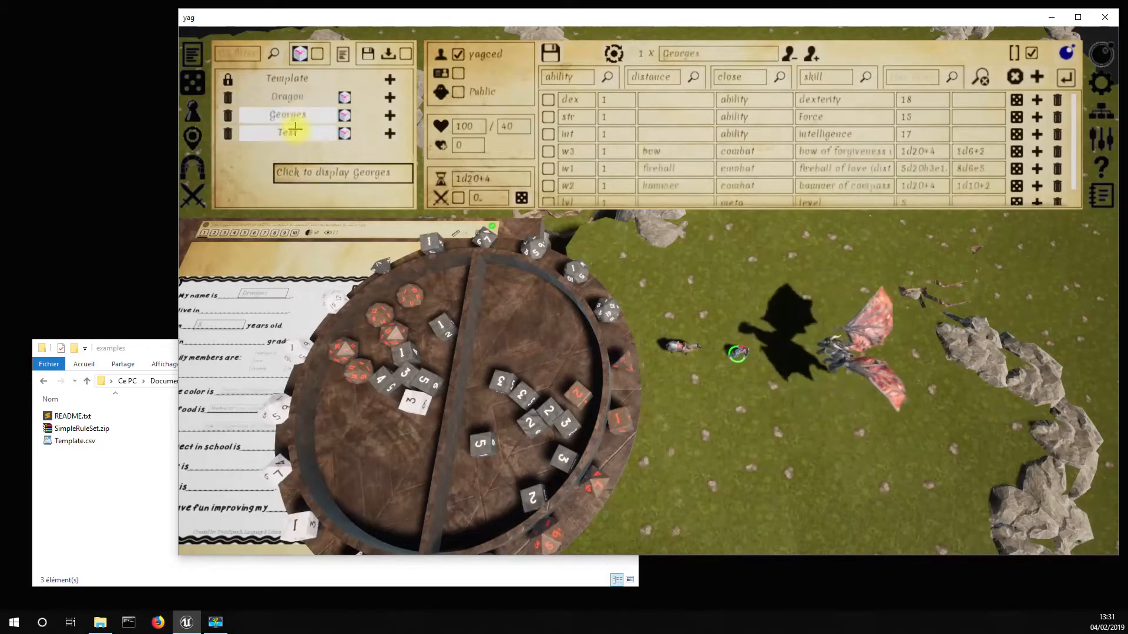
key("Tab")
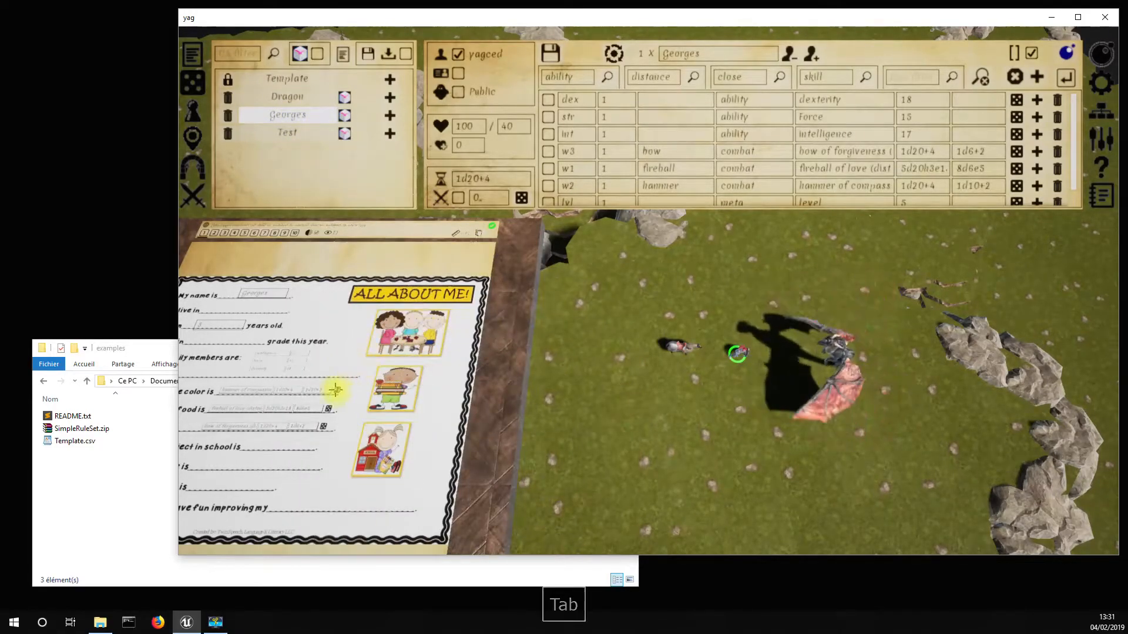
left_click(338, 391)
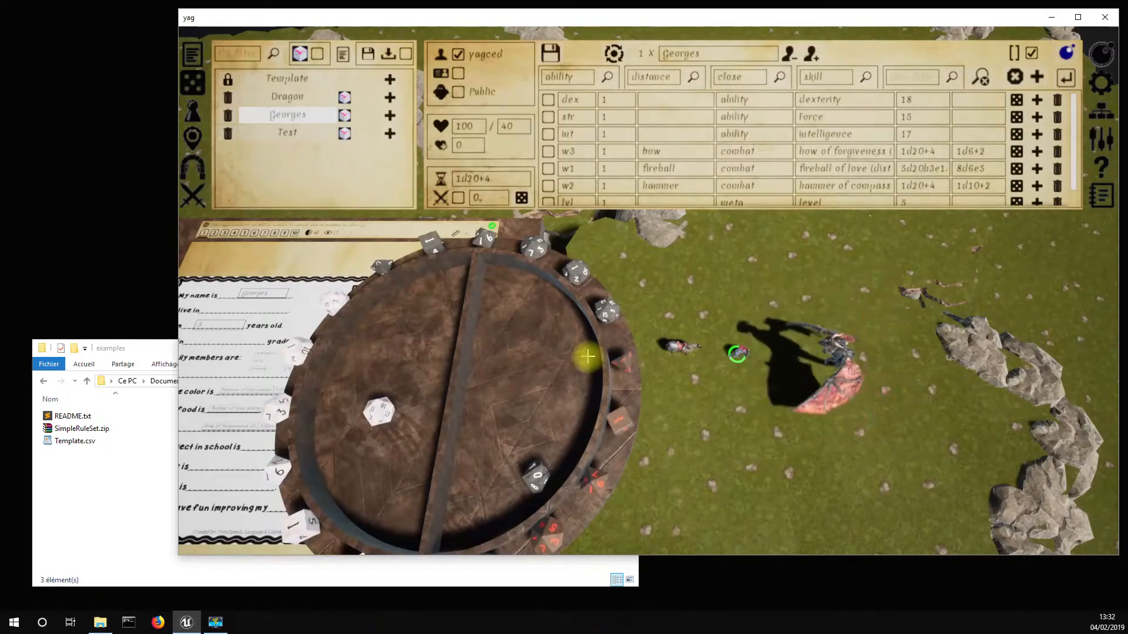
key("Tab")
left_click_drag(328, 378, 725, 382)
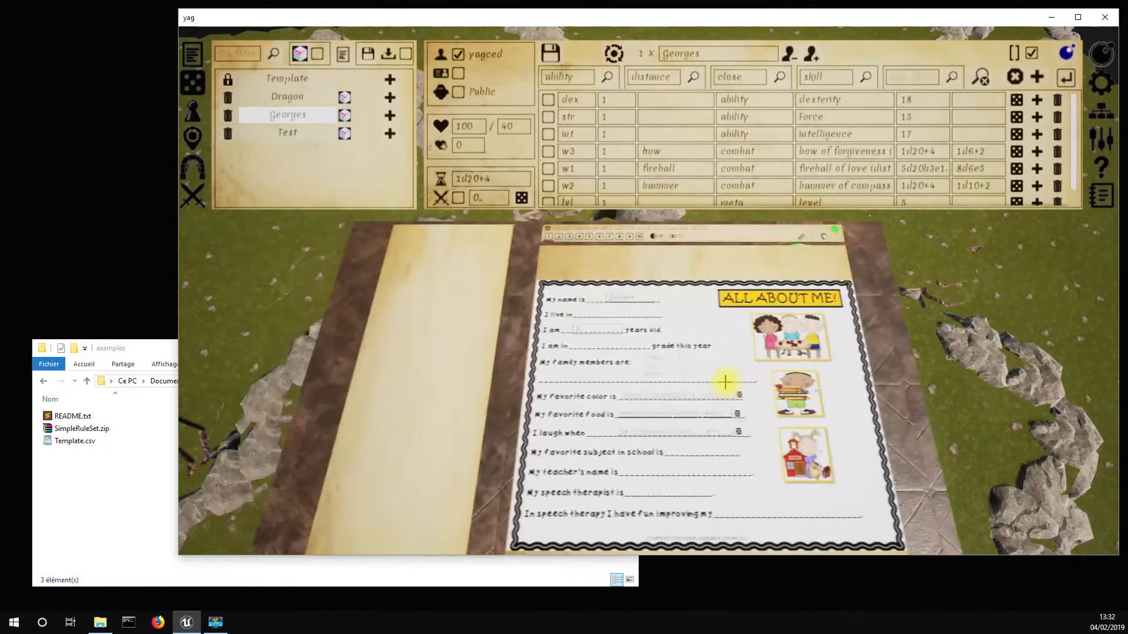
key("a")
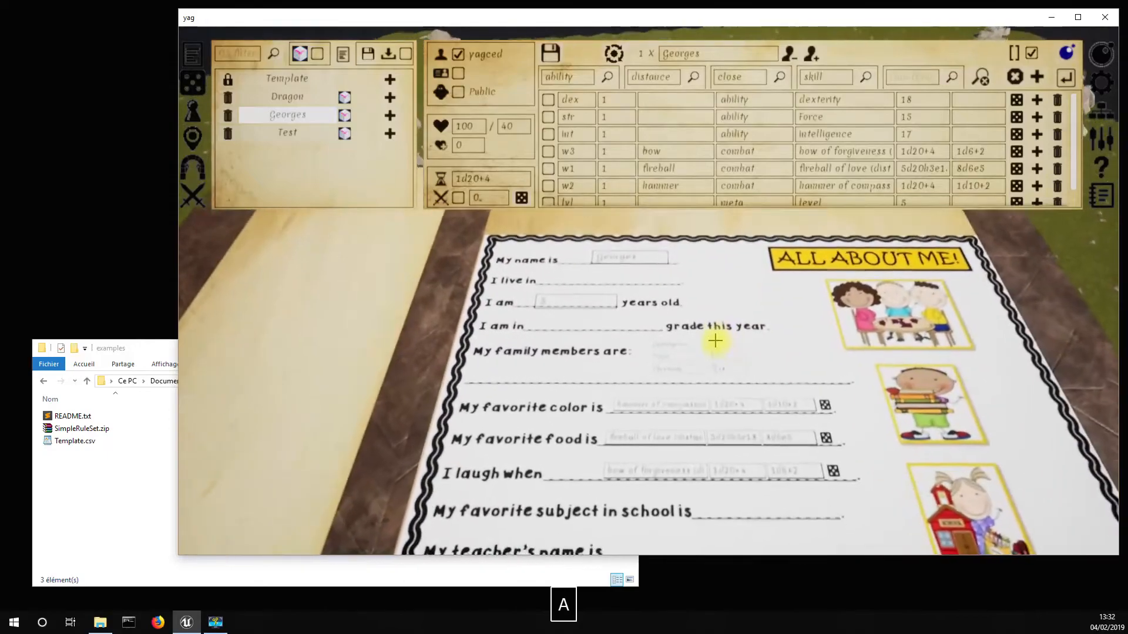
Step: Display the Dragon character and switch back to Georges to compare their lines on the worksheet
key("e")
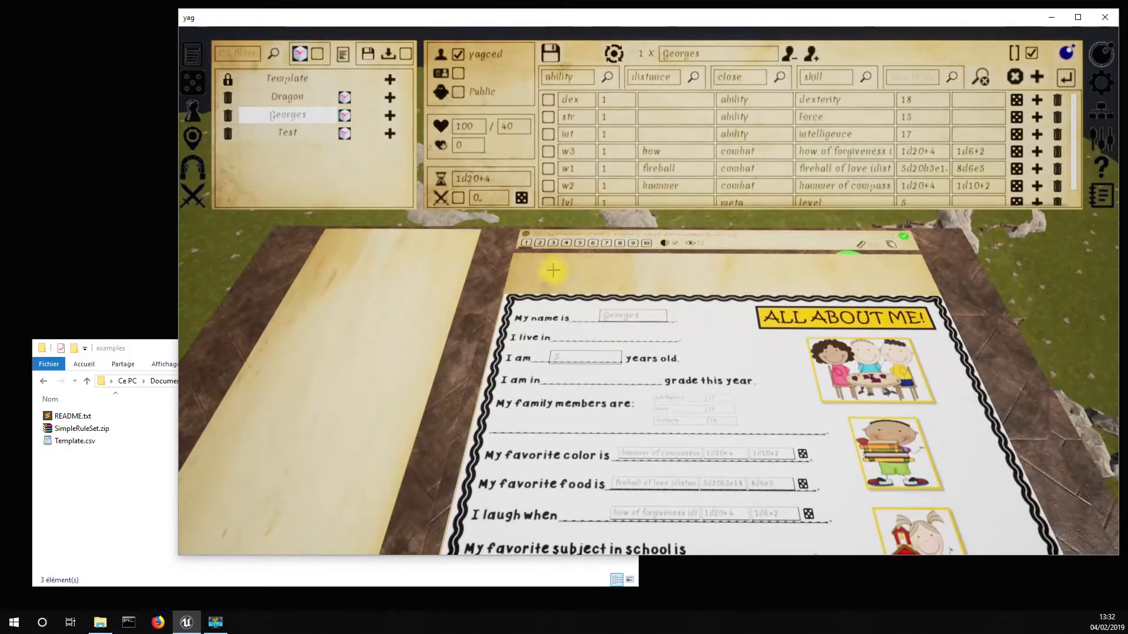
left_click(300, 99)
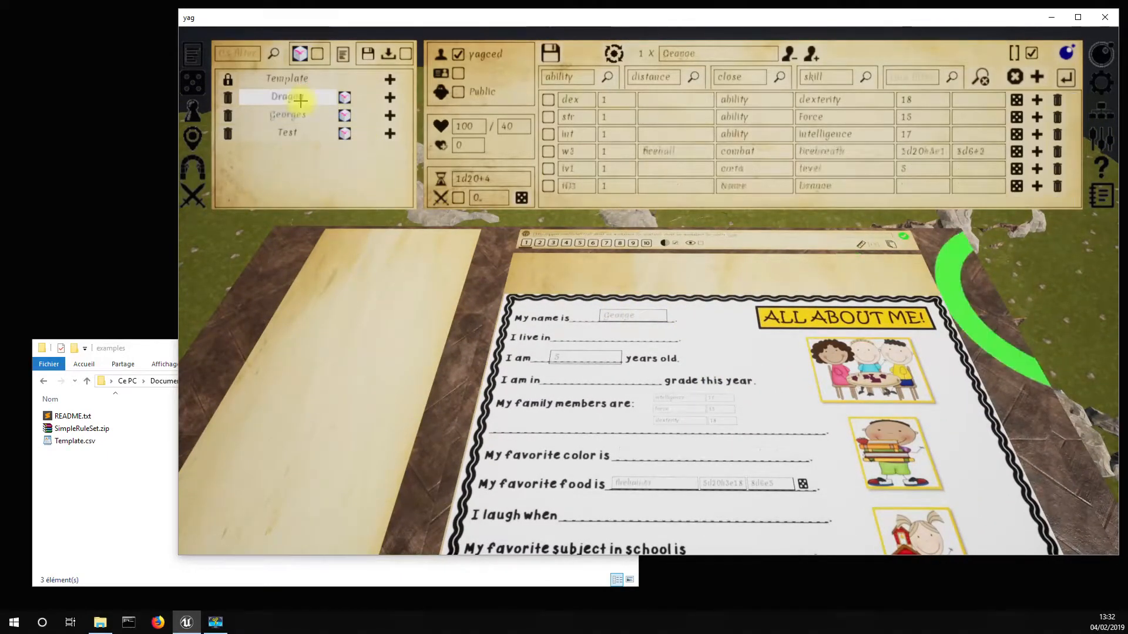
left_click(294, 115)
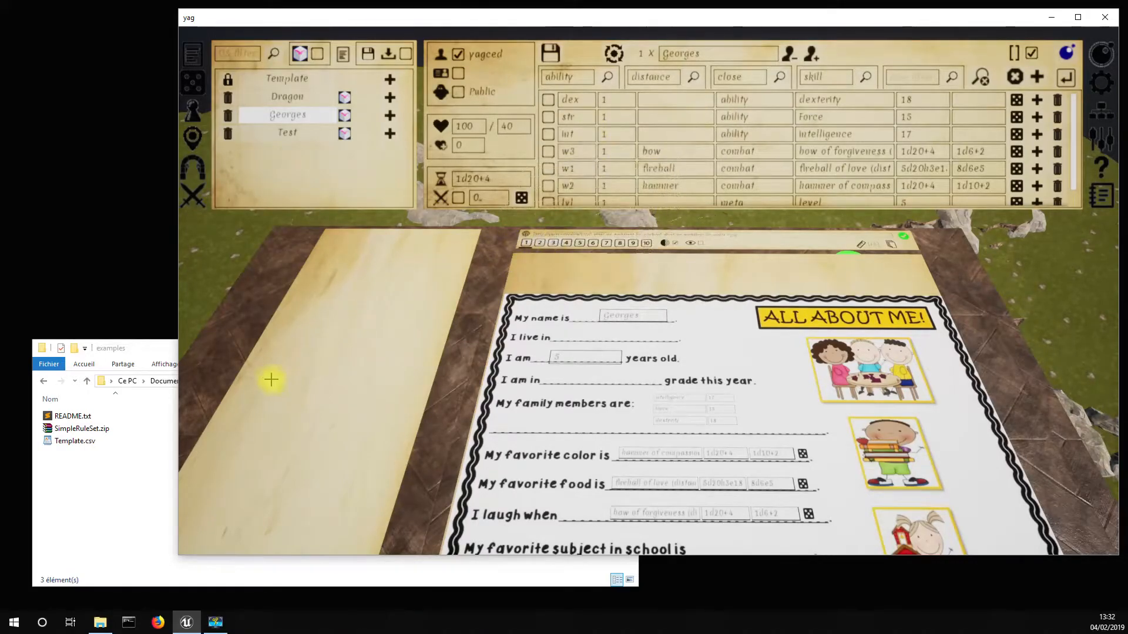
Step: Display the Template character and point out SimpleRuleSet.zip and README.txt in the examples folder
left_click(109, 478)
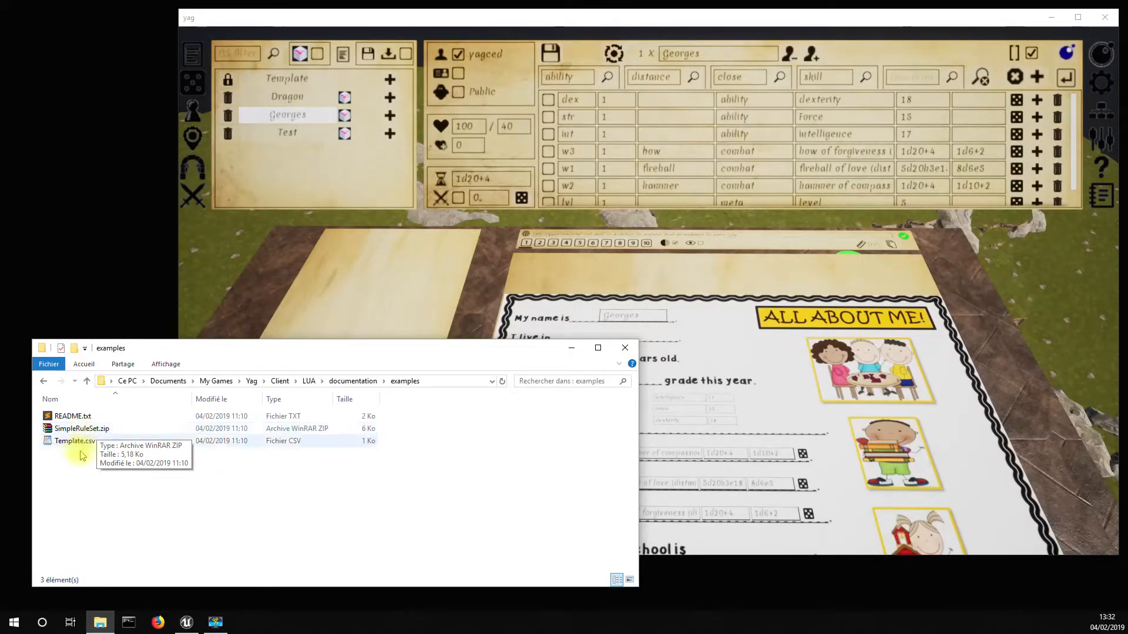
left_click_drag(73, 446, 288, 78)
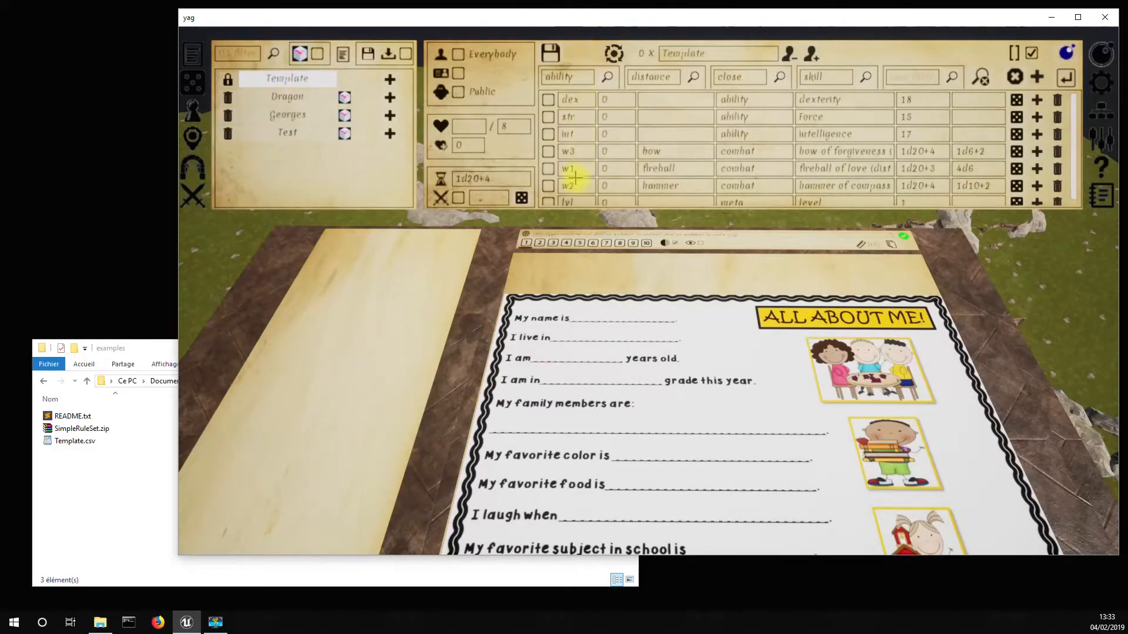
left_click(69, 429)
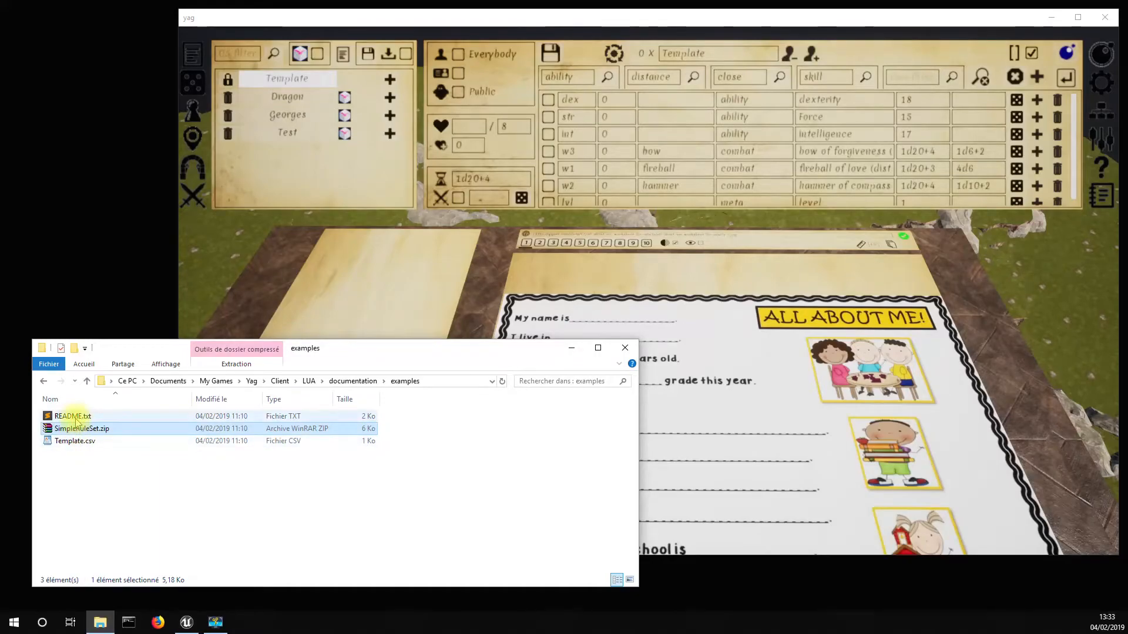
left_click(73, 416)
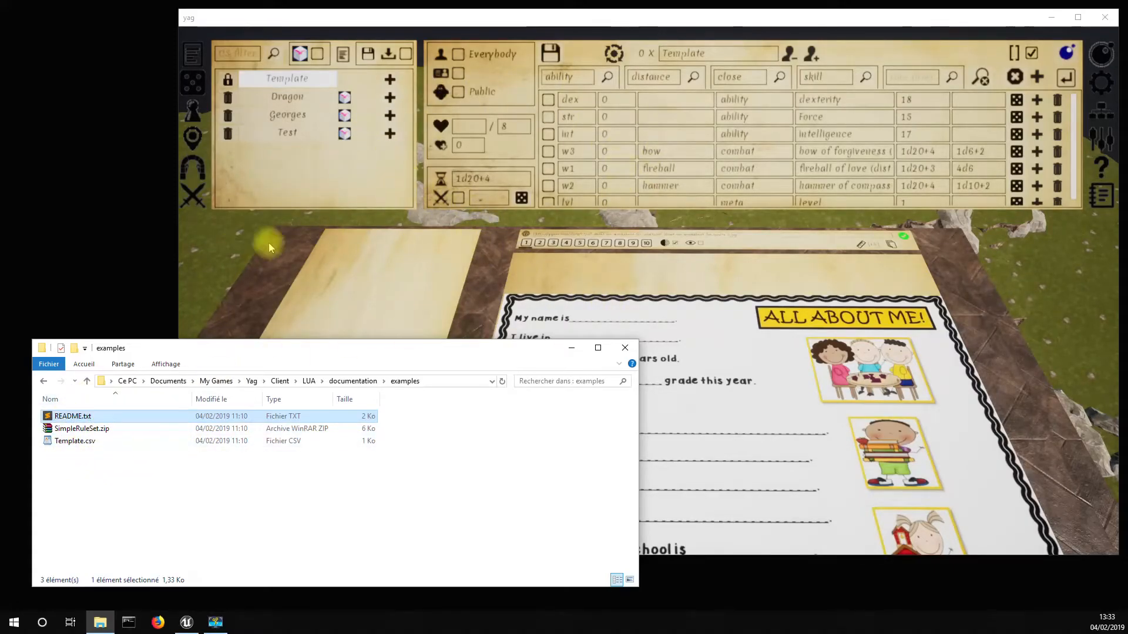
Step: Display the Georges character on the worksheet, with its filled-in lines seen close up
left_click(285, 117)
key("z")
key("a")
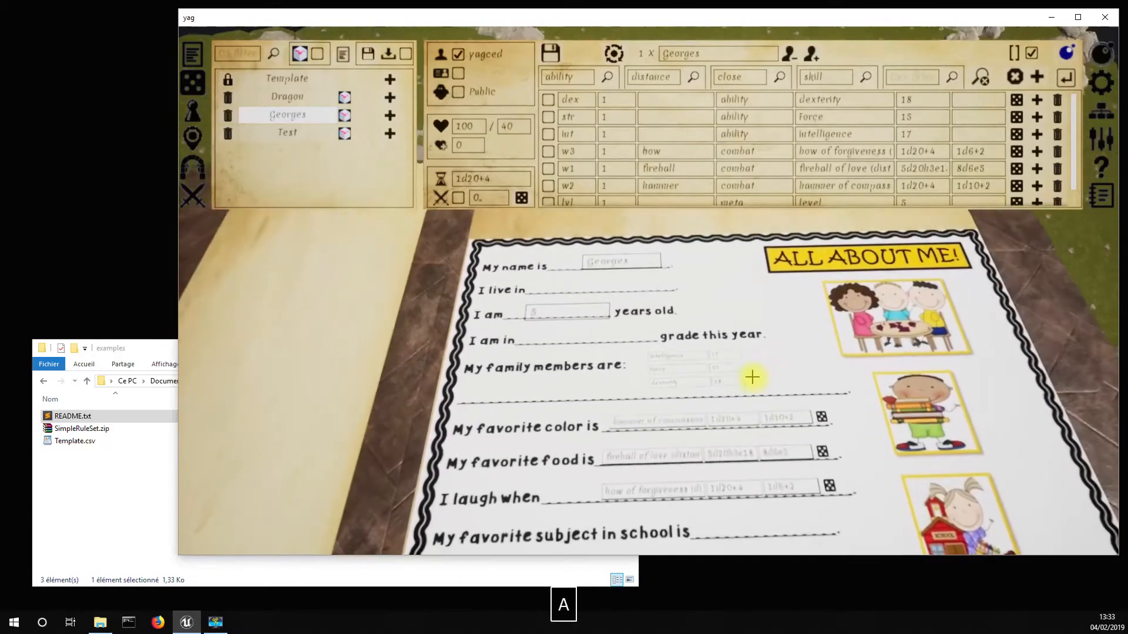
key("d")
key("a")
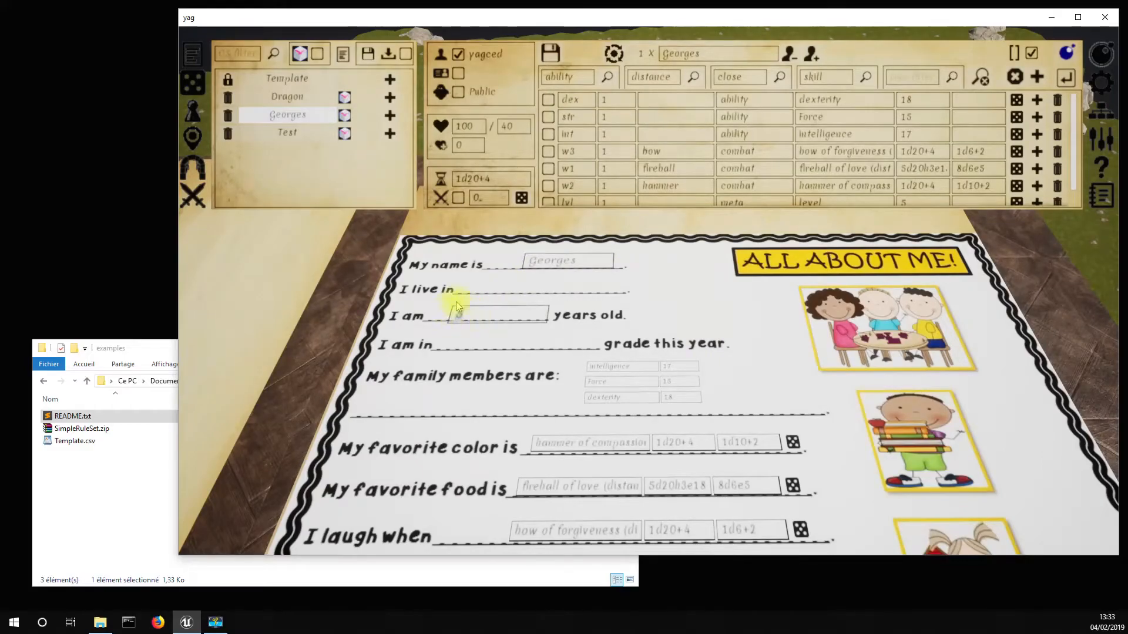
Step: Set Georges's level to 15 in the "I am" line of the worksheet and run the Lua character sheet update
scroll(883, 167, "down", 2)
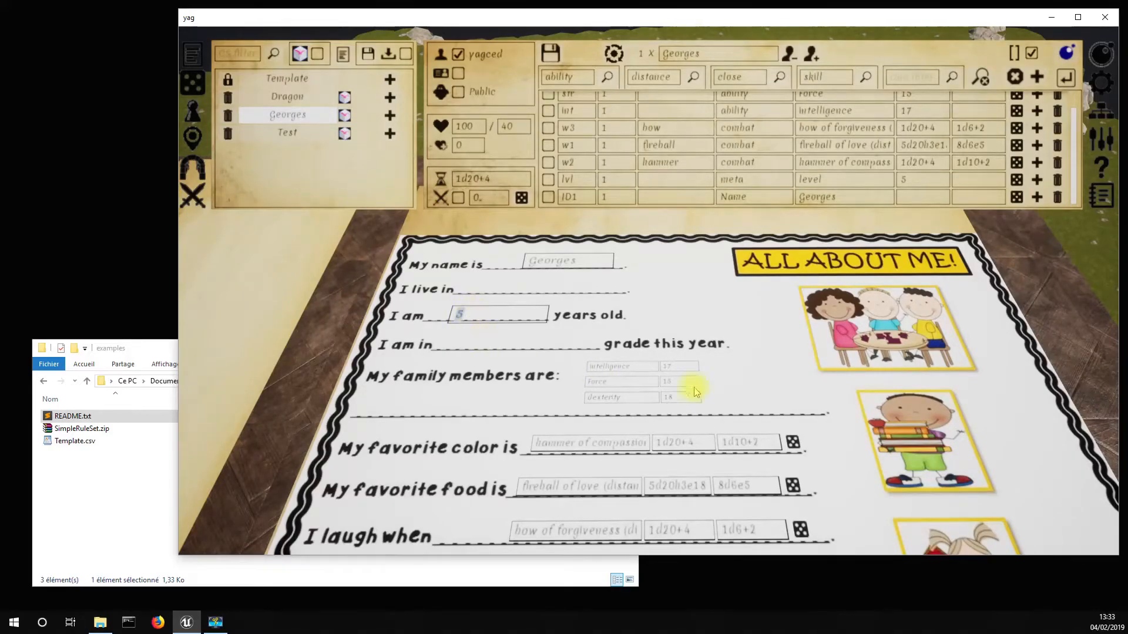
type("15")
key("Return")
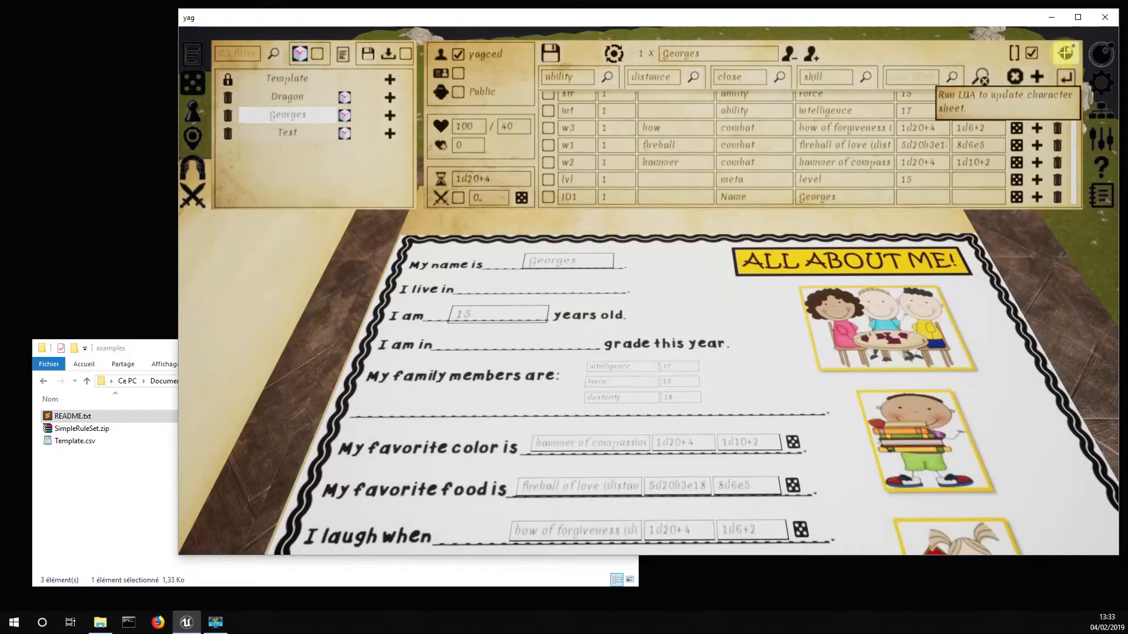
left_click(1065, 53)
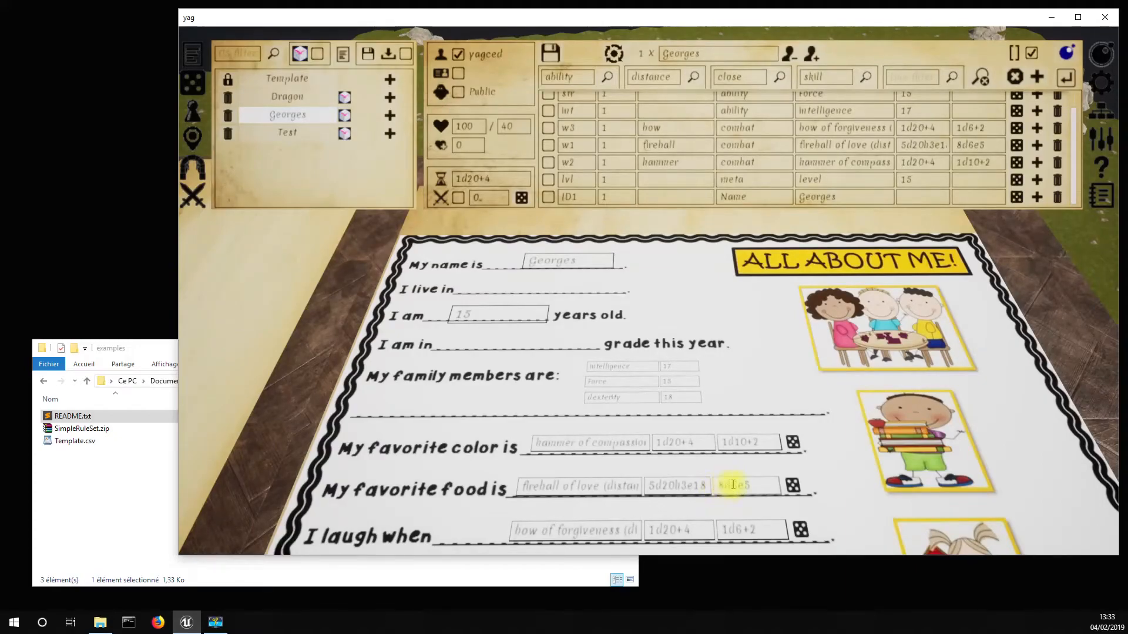
left_click(1067, 53)
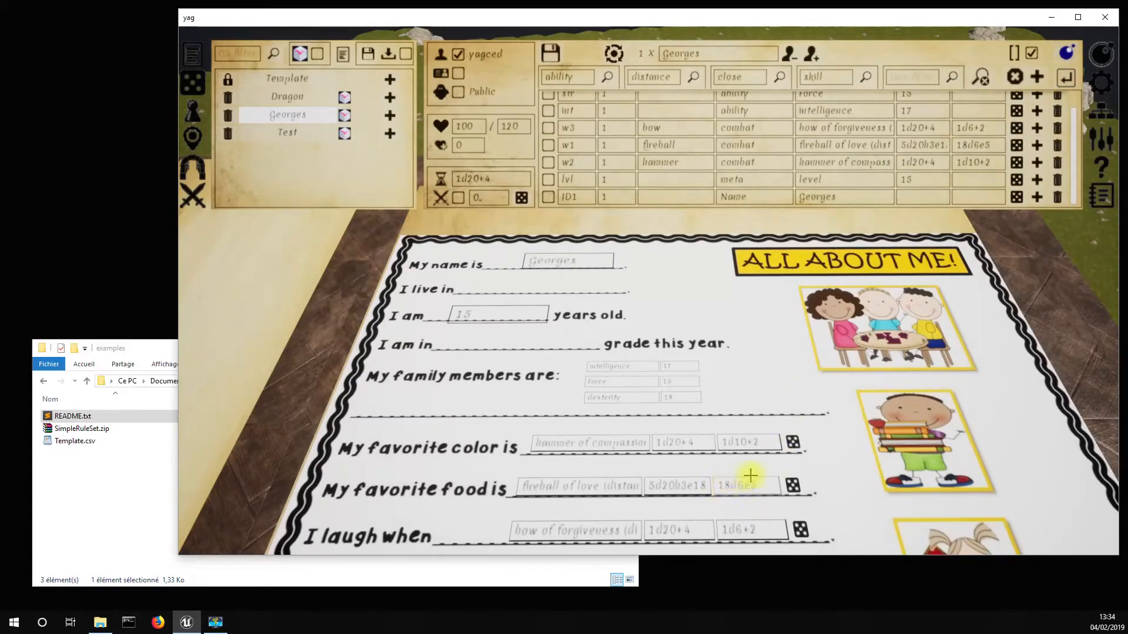
Step: Set Georges's level to 1 in the "I am" line and run the Lua character sheet update
left_click(476, 315)
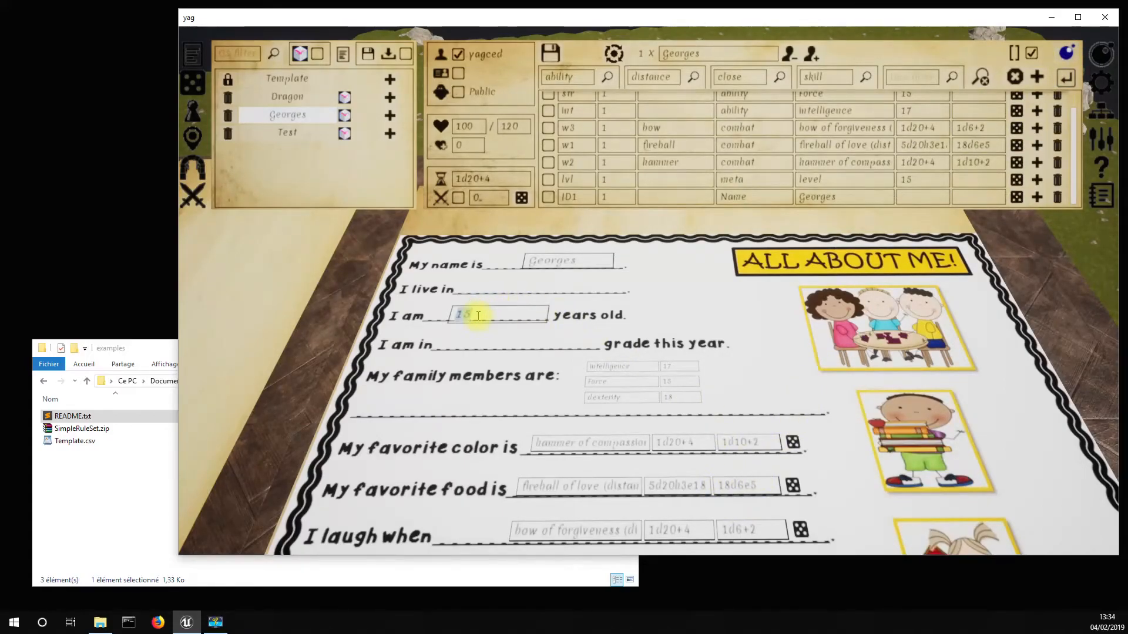
type("1")
key("Return")
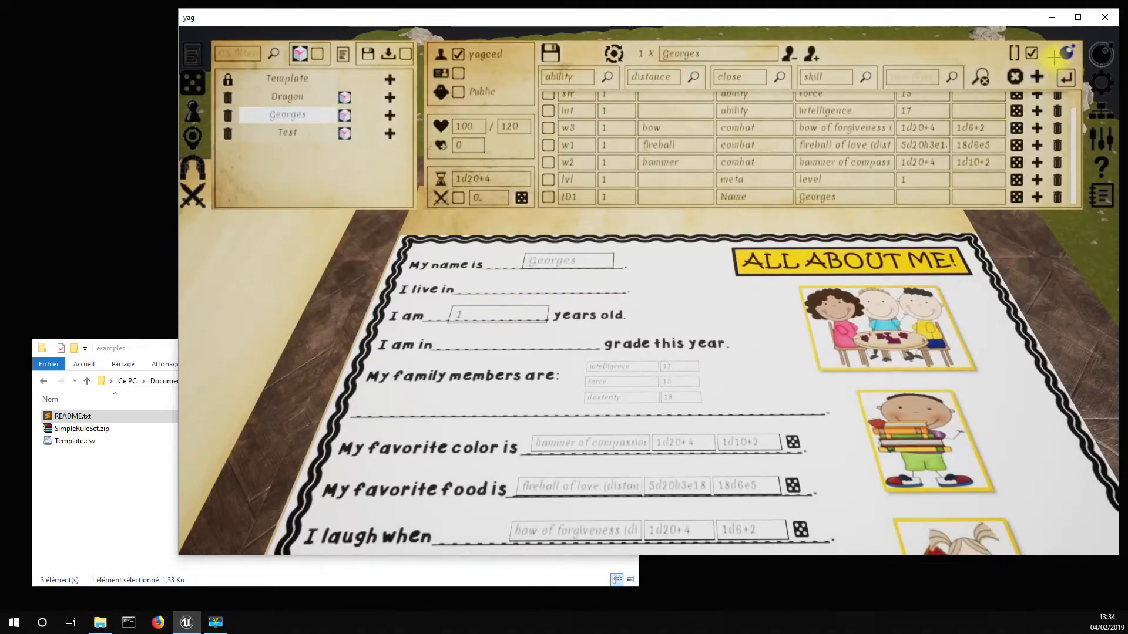
left_click(1065, 54)
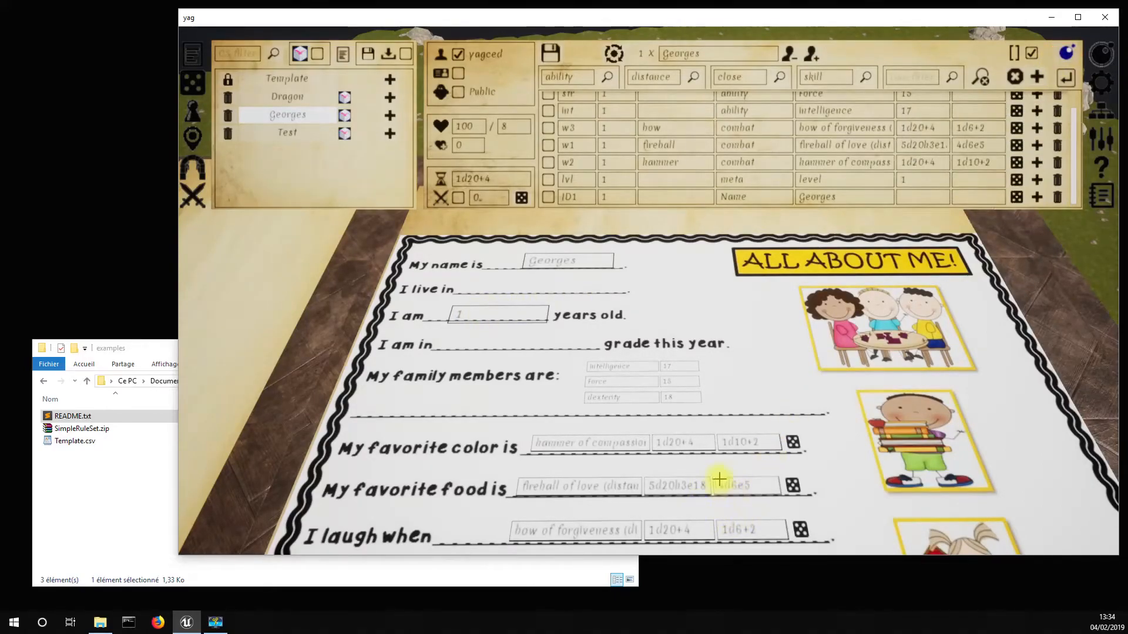
Step: Set Georges's Force to 5 in the worksheet's family members area and run the Lua character sheet update
left_click(678, 382)
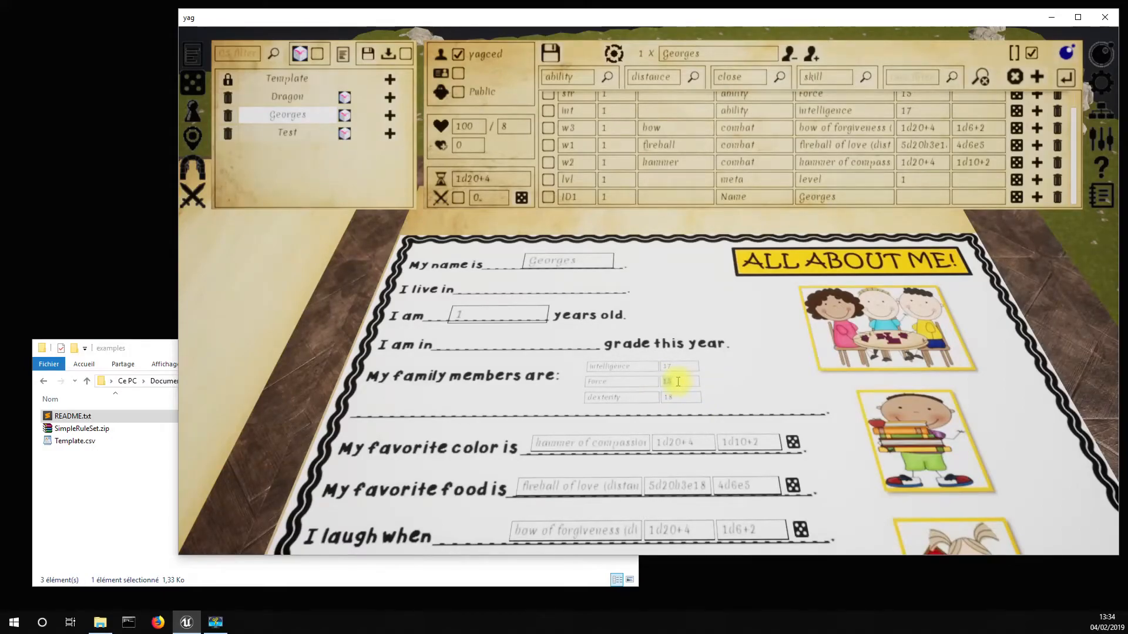
type("5")
key("Return")
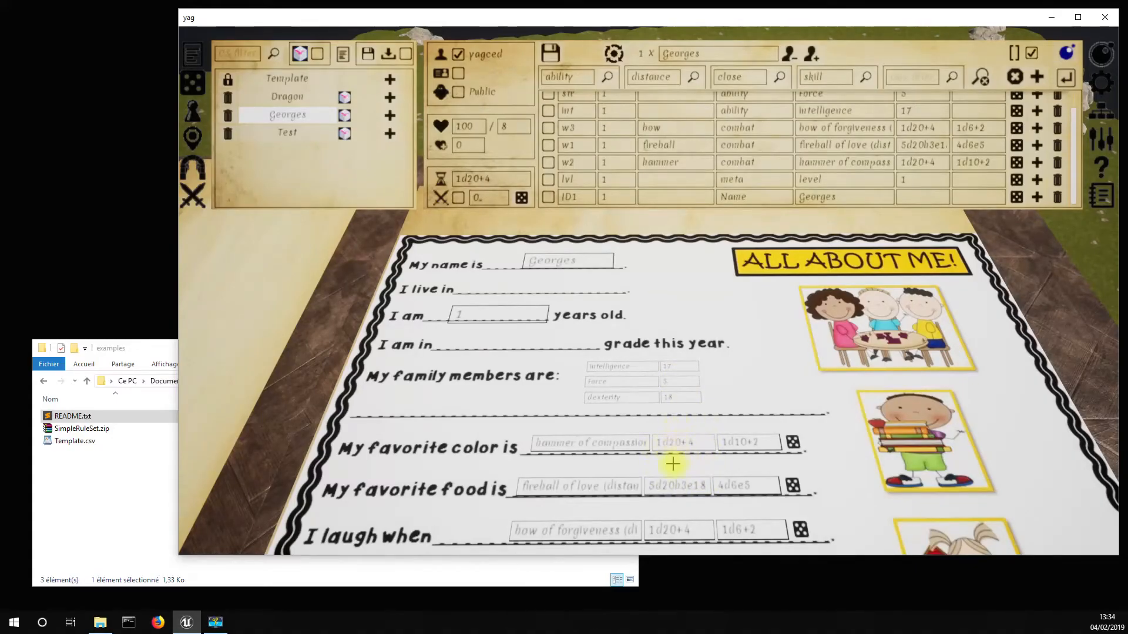
left_click(1065, 53)
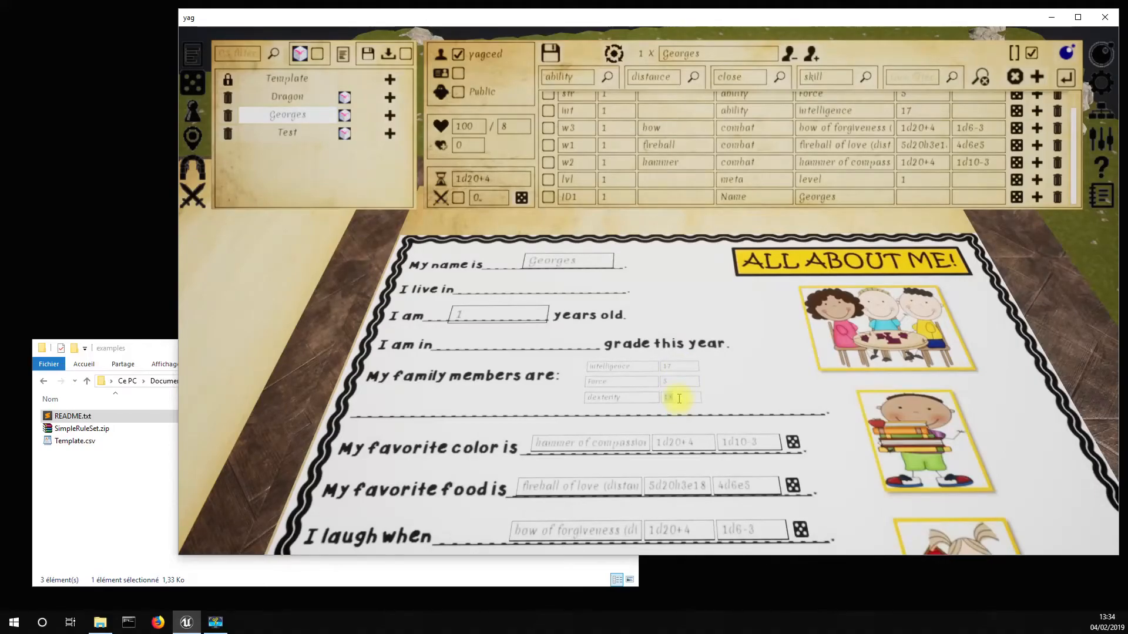
Step: Lower Georges's dexterity to a single-digit value on the worksheet and run the Lua character sheet update
type("8")
key("Return")
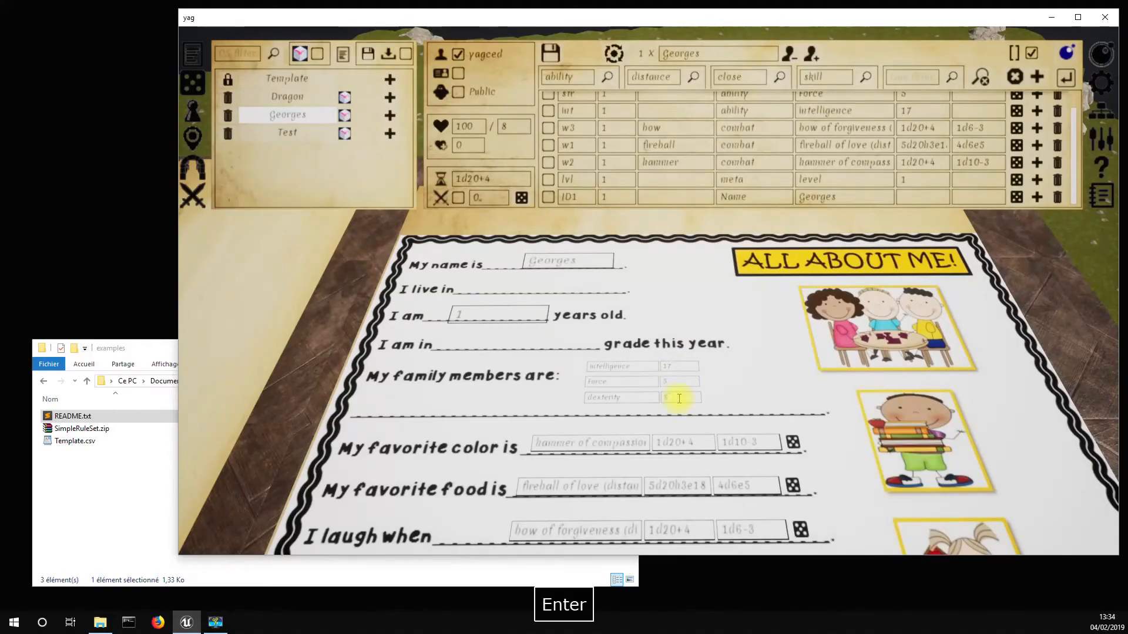
left_click(1067, 59)
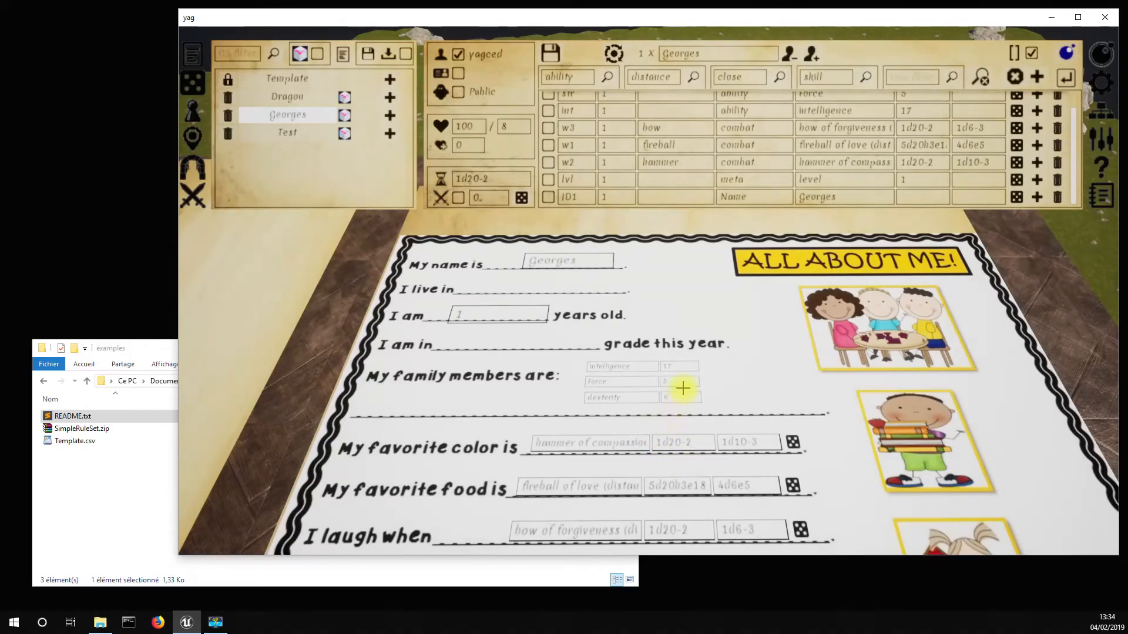
Step: Nudge the hammer line beside "My favorite color is" with edit controls and backgrounds shown, and hide both again
key("e")
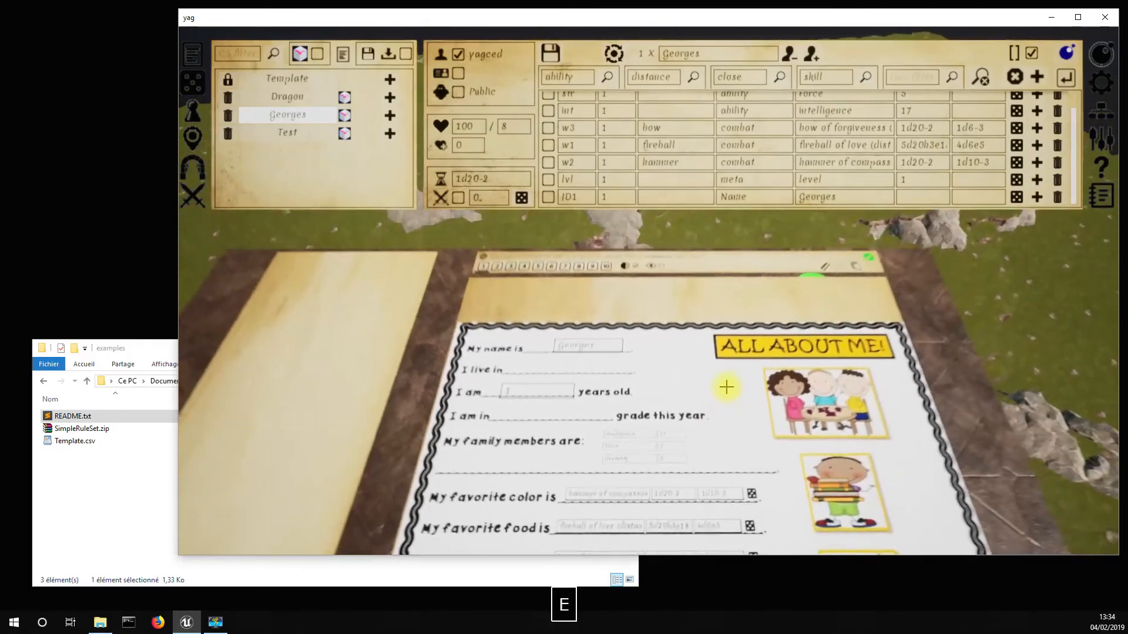
left_click_drag(690, 374, 699, 373)
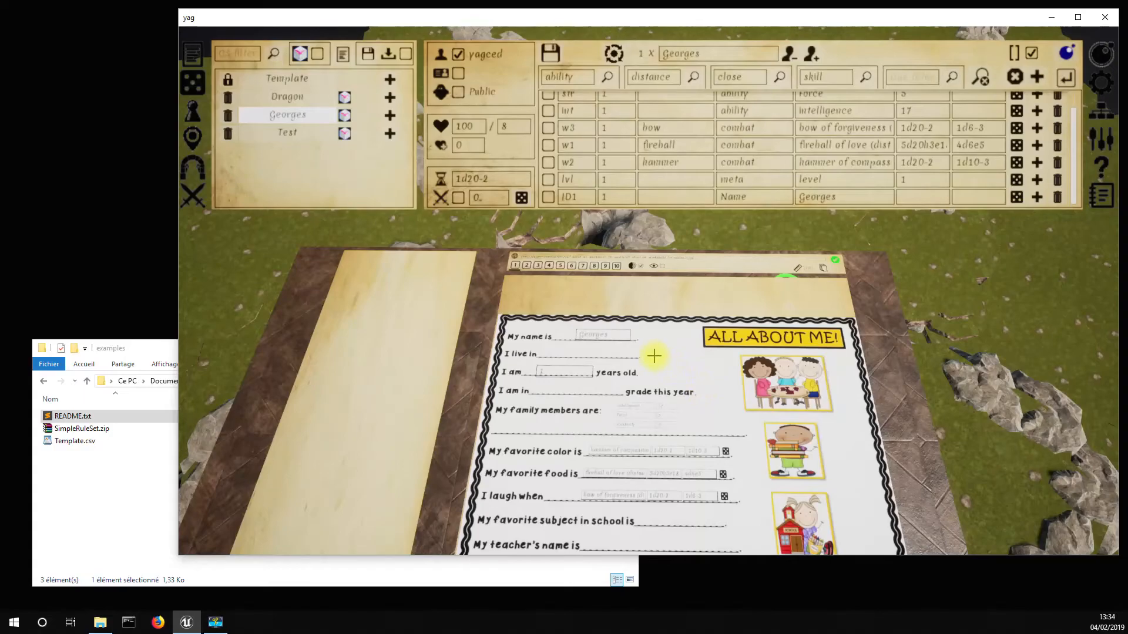
key("a")
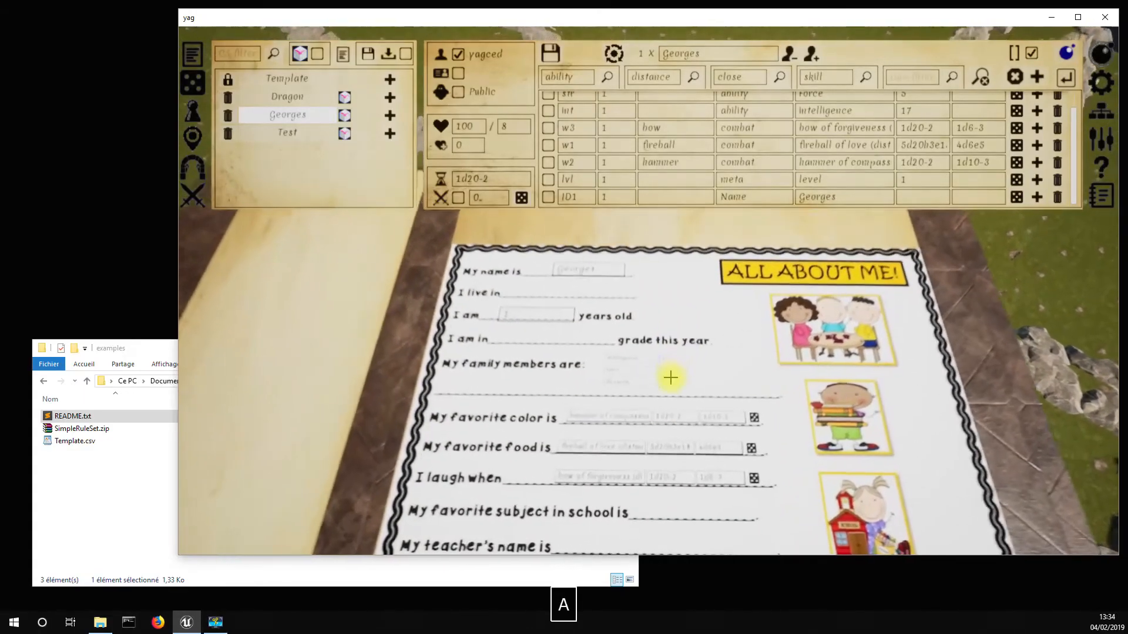
left_click_drag(675, 367, 671, 366)
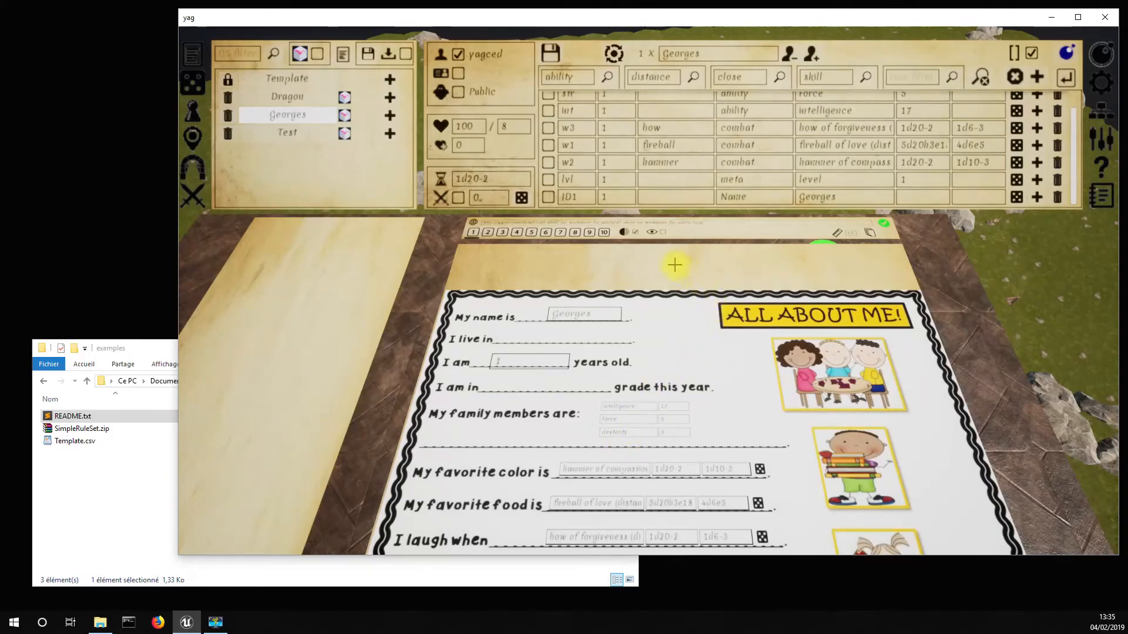
left_click(664, 232)
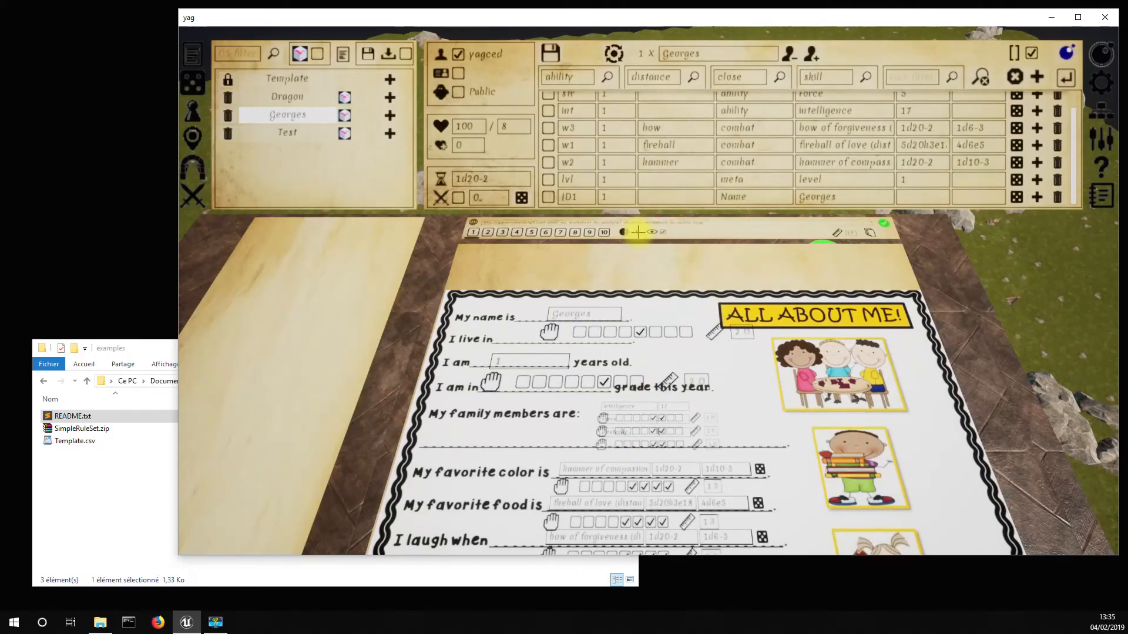
mouse_move(561, 486)
left_mouse_down()
mouse_move(614, 487)
mouse_move(558, 484)
left_mouse_up()
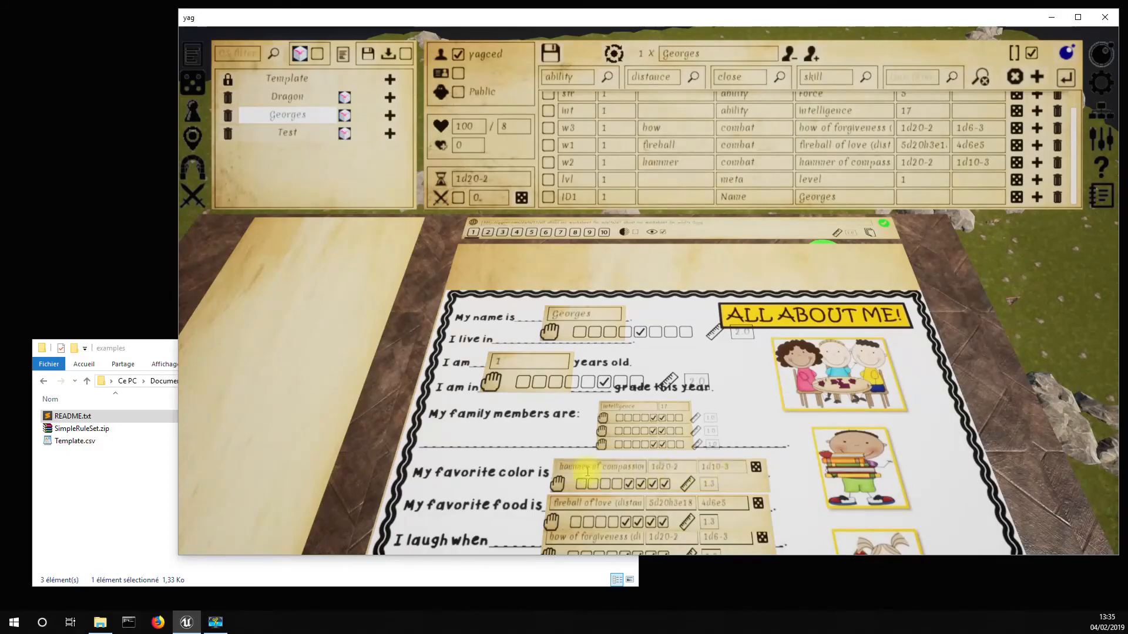
left_click_drag(556, 483, 558, 487)
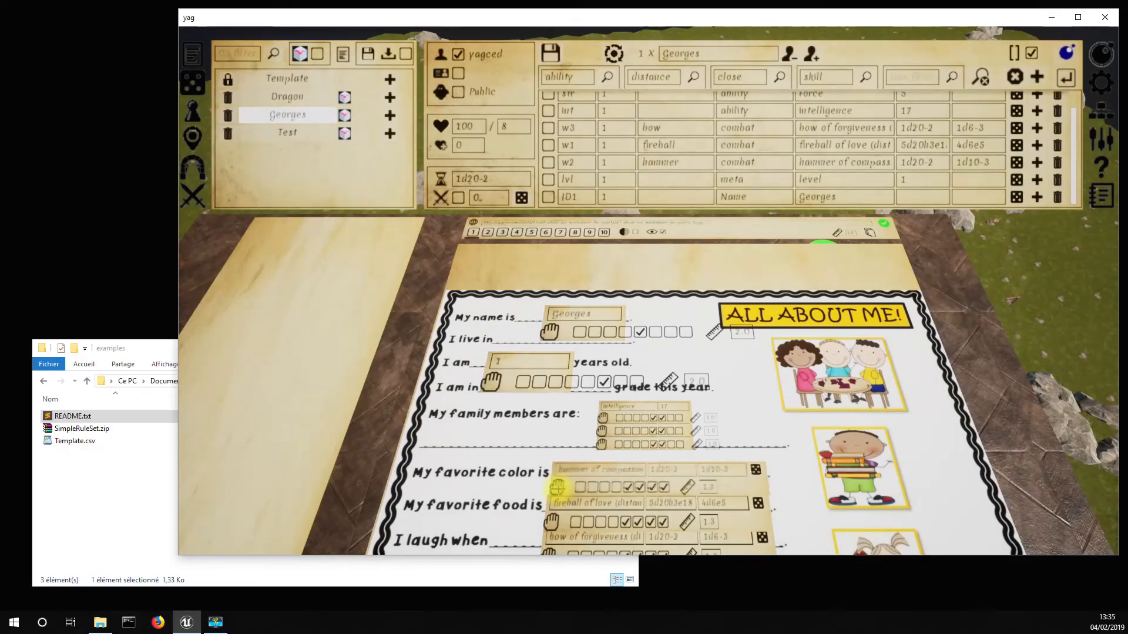
left_click(663, 232)
left_click(635, 233)
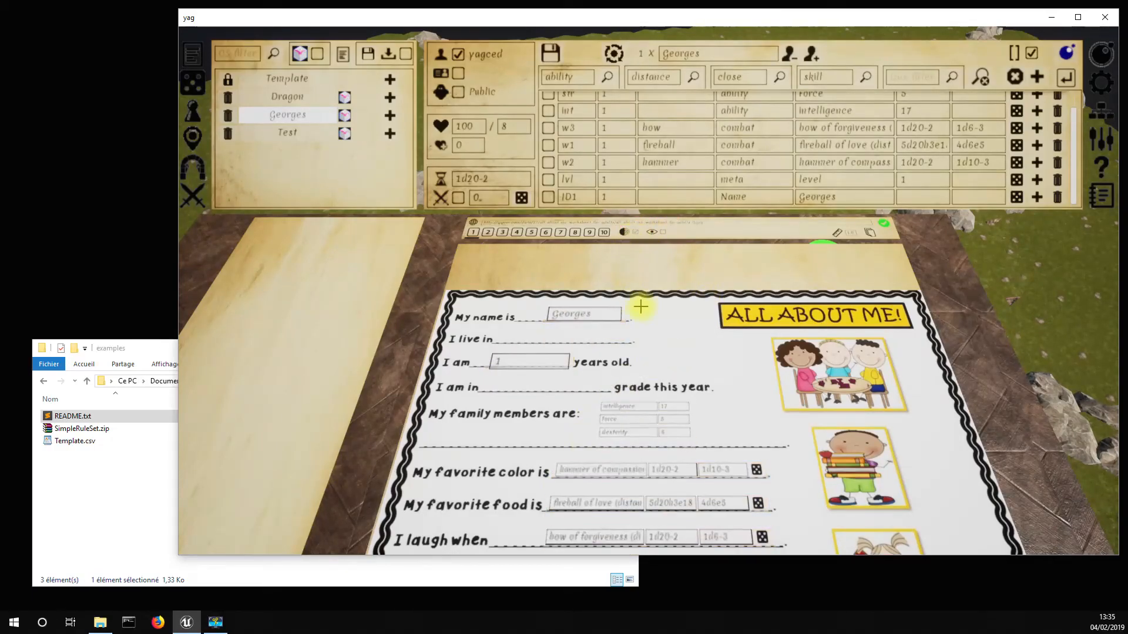